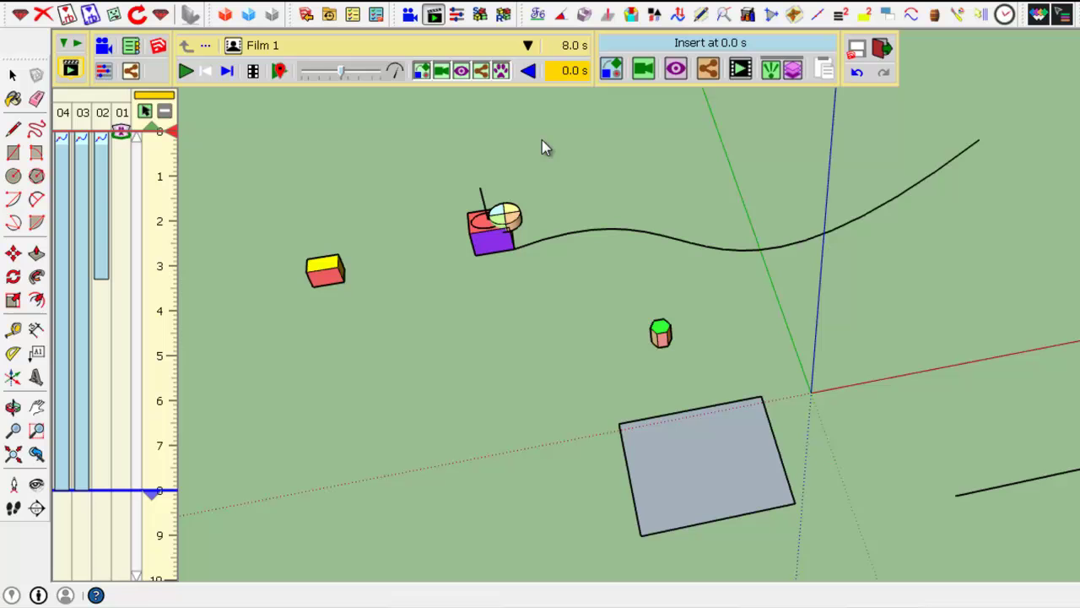
Play the animation, stop it at 4.3 s, and rewind to the start
{"action": "left_click", "coordinate": [187, 73]}
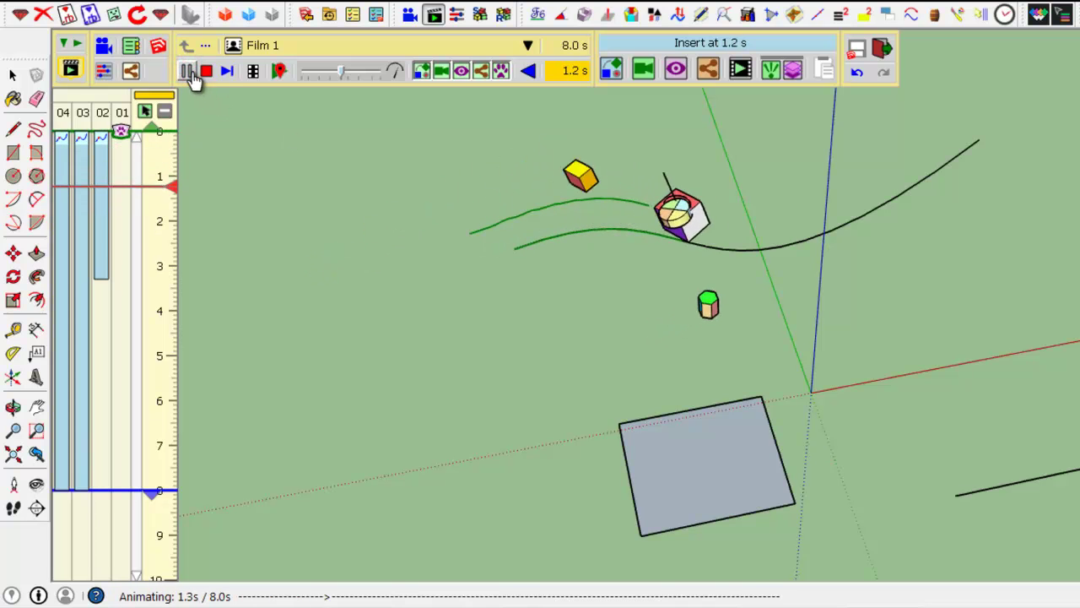
{"action": "left_click", "coordinate": [329, 224]}
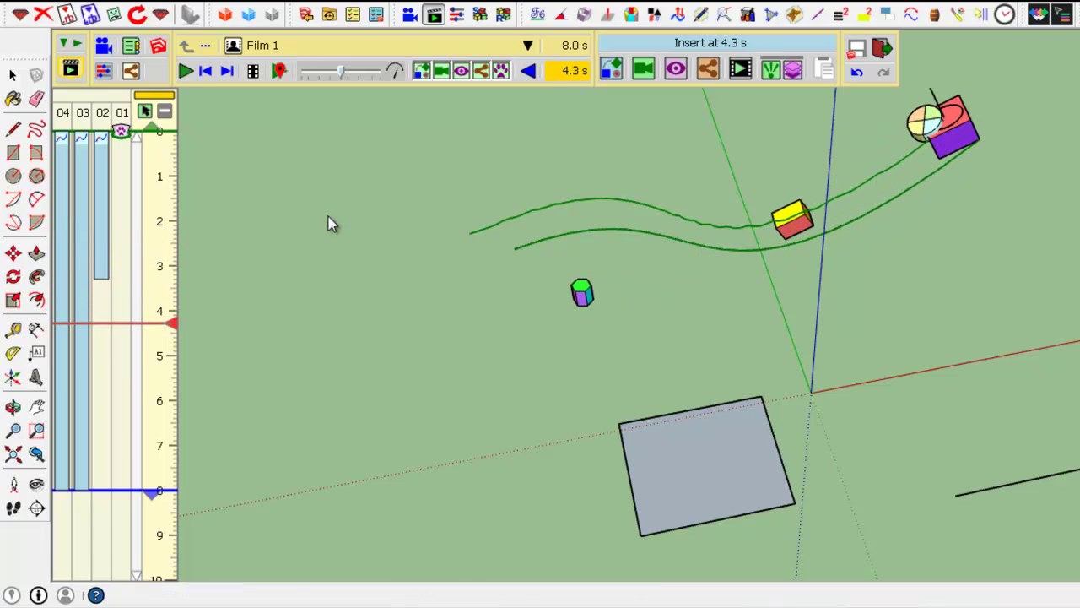
{"action": "left_click", "coordinate": [205, 71]}
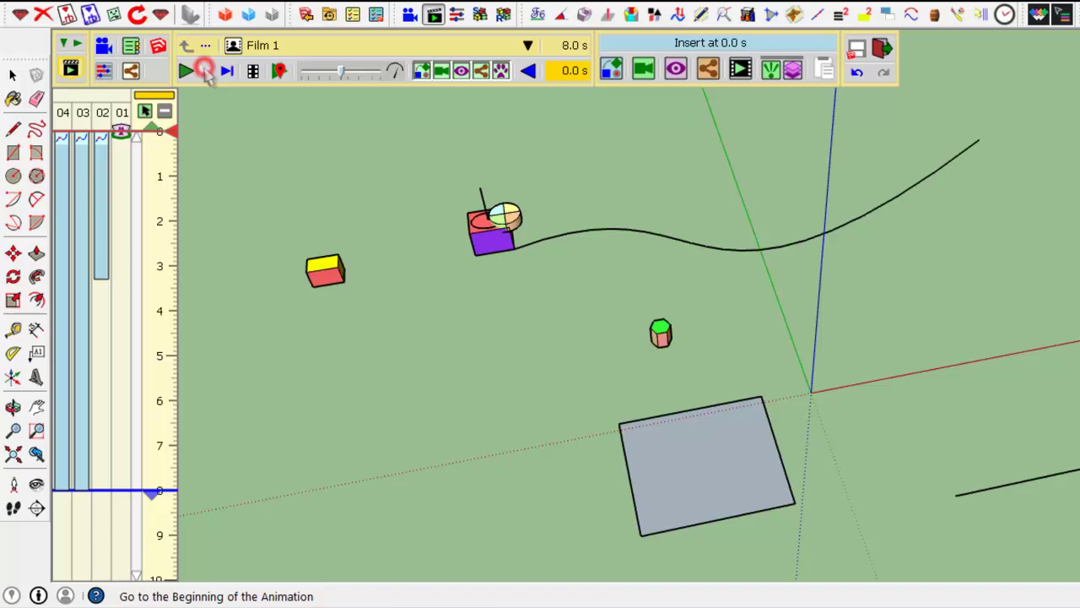
Open the Follow Path 3 clip for editing and toggle its path parameters open and closed
{"action": "double_click", "coordinate": [69, 212]}
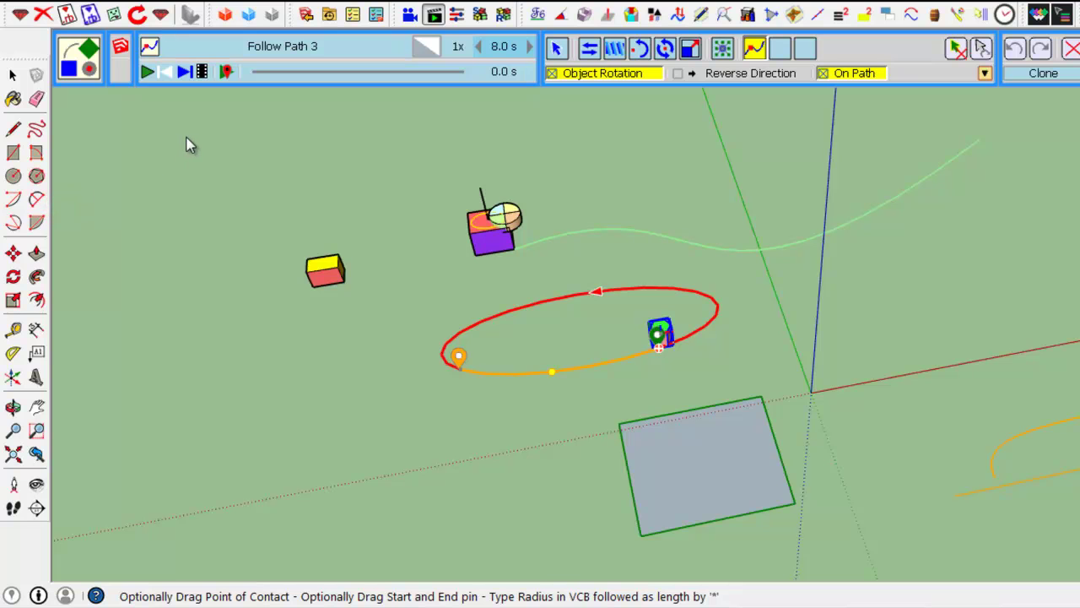
{"action": "scroll", "coordinate": [660, 310], "scroll_direction": "down", "scroll_amount": 2}
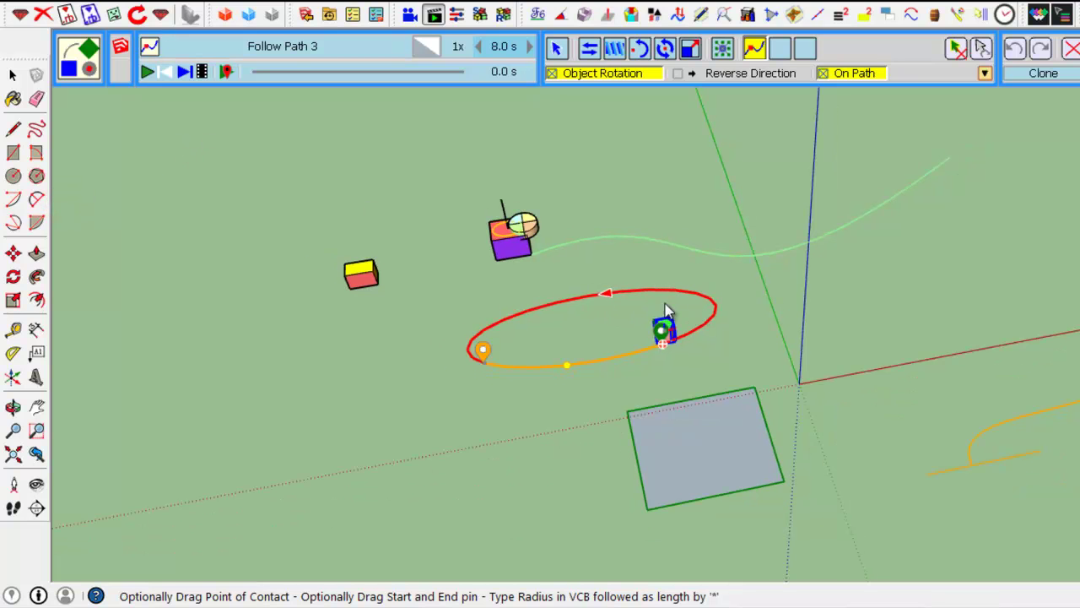
{"action": "scroll", "coordinate": [646, 297], "scroll_direction": "up", "scroll_amount": 1}
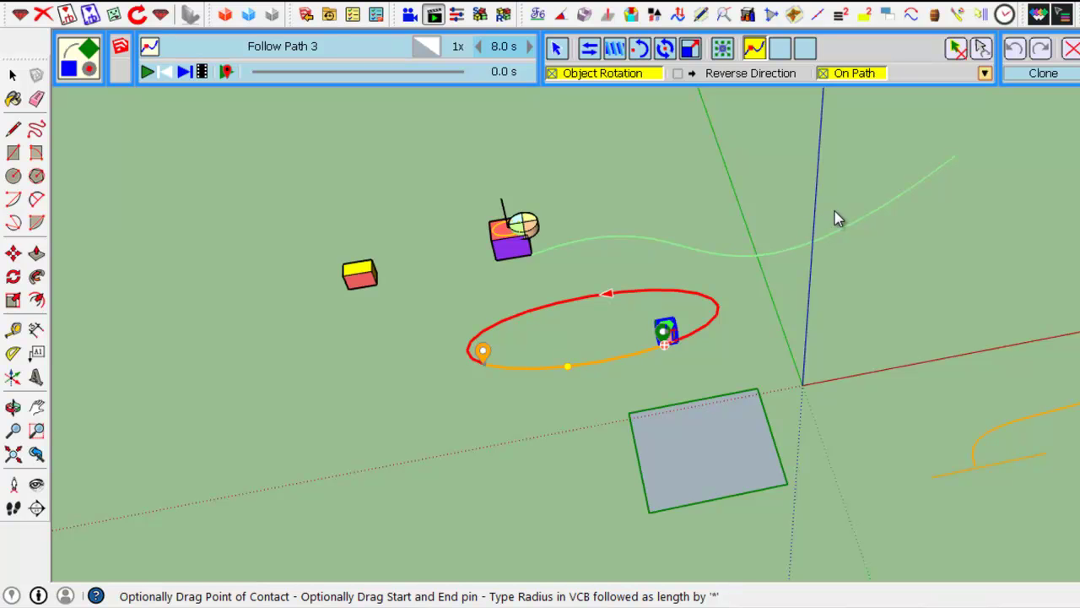
{"action": "left_click", "coordinate": [986, 76]}
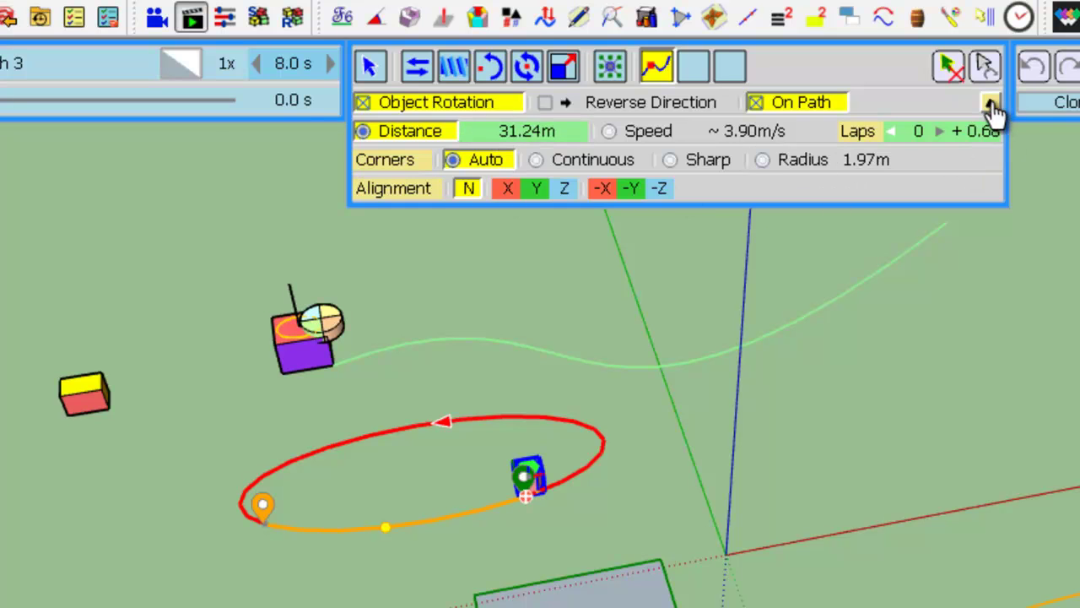
{"action": "left_click", "coordinate": [991, 103]}
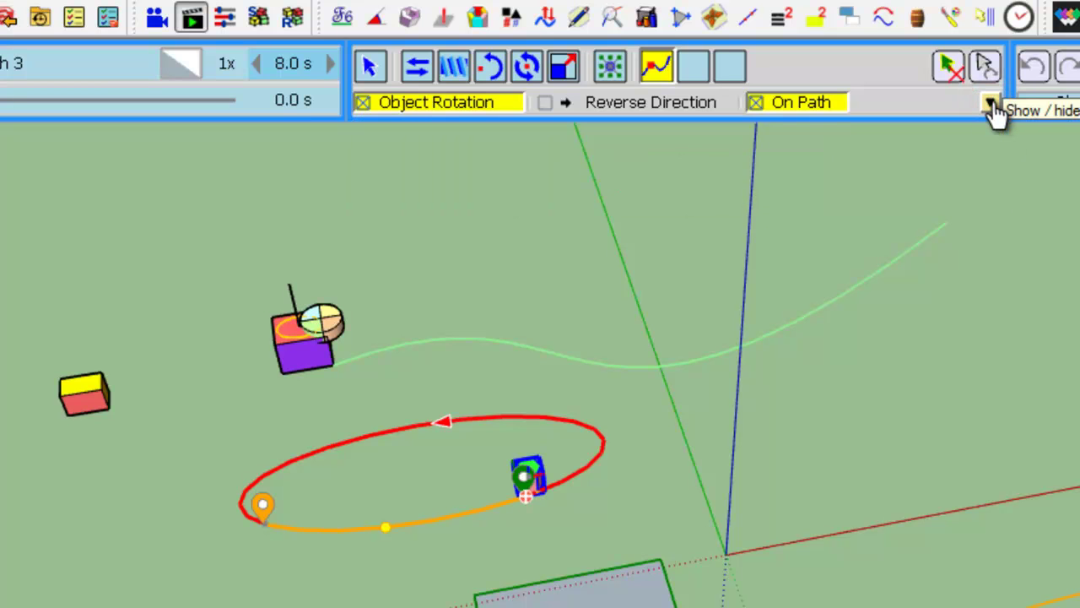
Expand Follow Path 3's parameters: Distance 31.24m, about 3.90 m/s, 0.68 laps, Auto corners, N alignment
{"action": "left_click", "coordinate": [992, 104]}
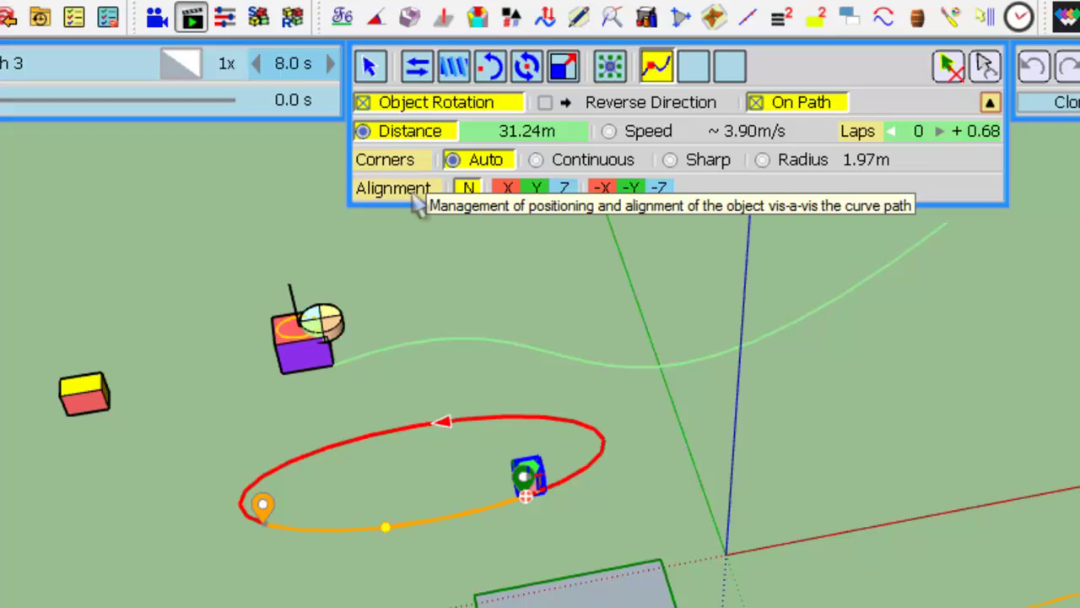
Zoom in on the hexagonal object and try the X, then Y alignment
{"action": "scroll", "coordinate": [561, 496], "scroll_direction": "up", "scroll_amount": 5}
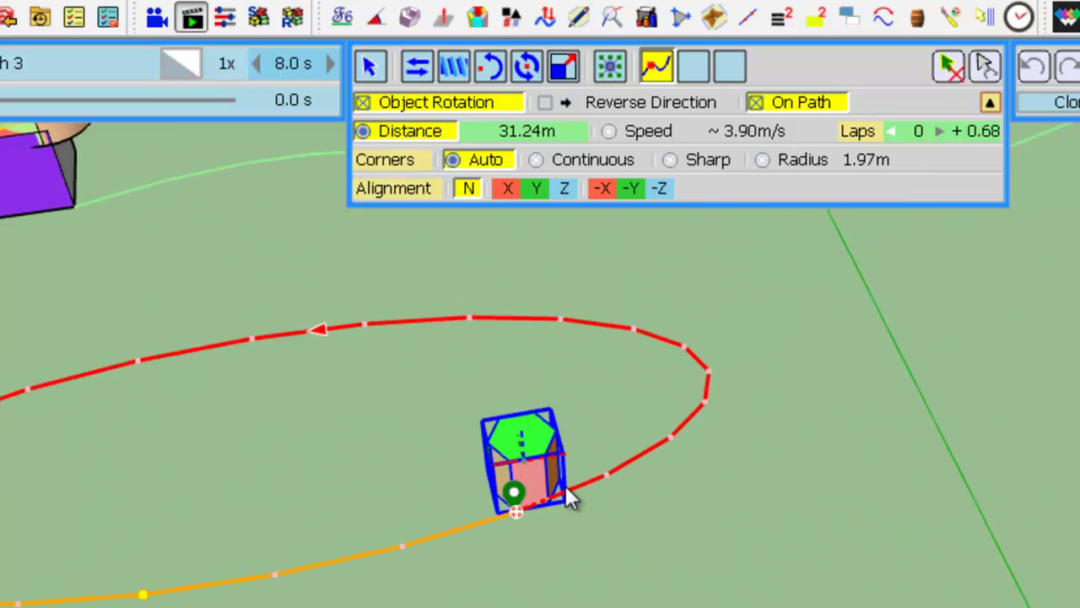
{"action": "scroll", "coordinate": [568, 498], "scroll_direction": "up", "scroll_amount": 4}
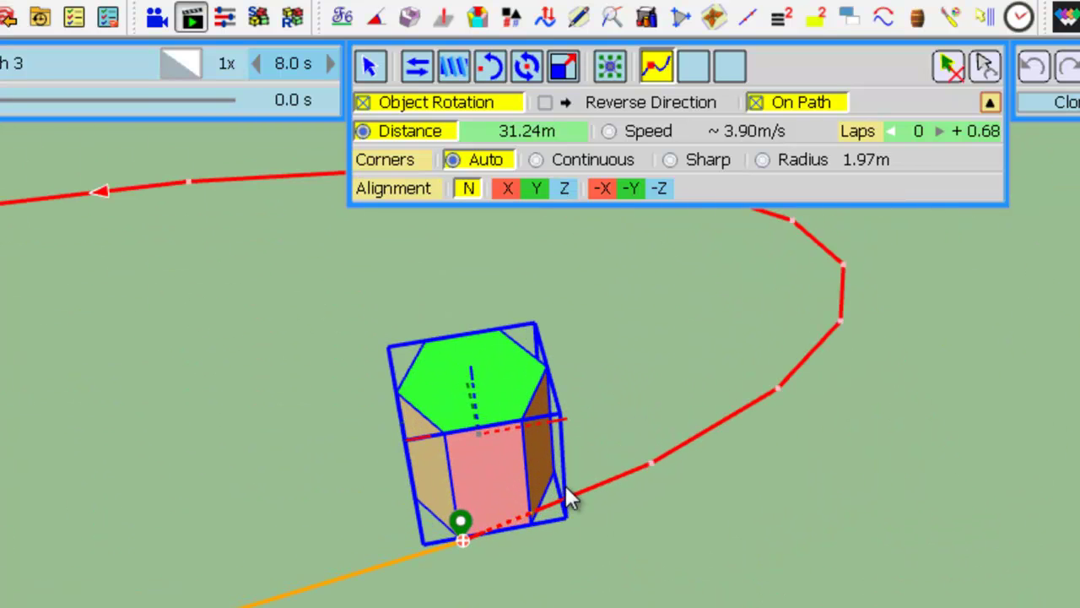
{"action": "left_click", "coordinate": [508, 193]}
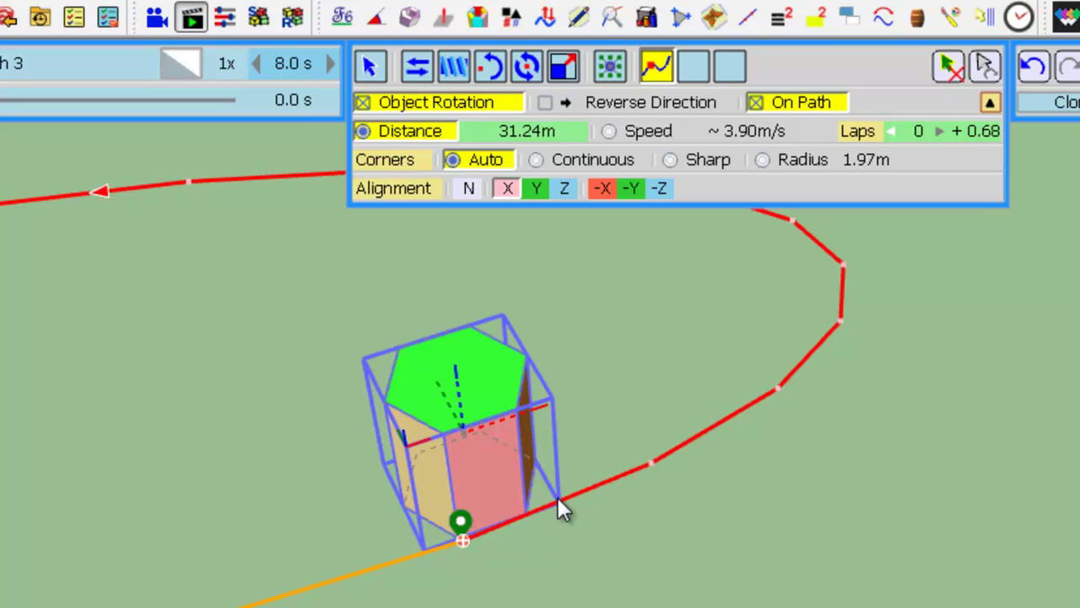
{"action": "left_click", "coordinate": [537, 190]}
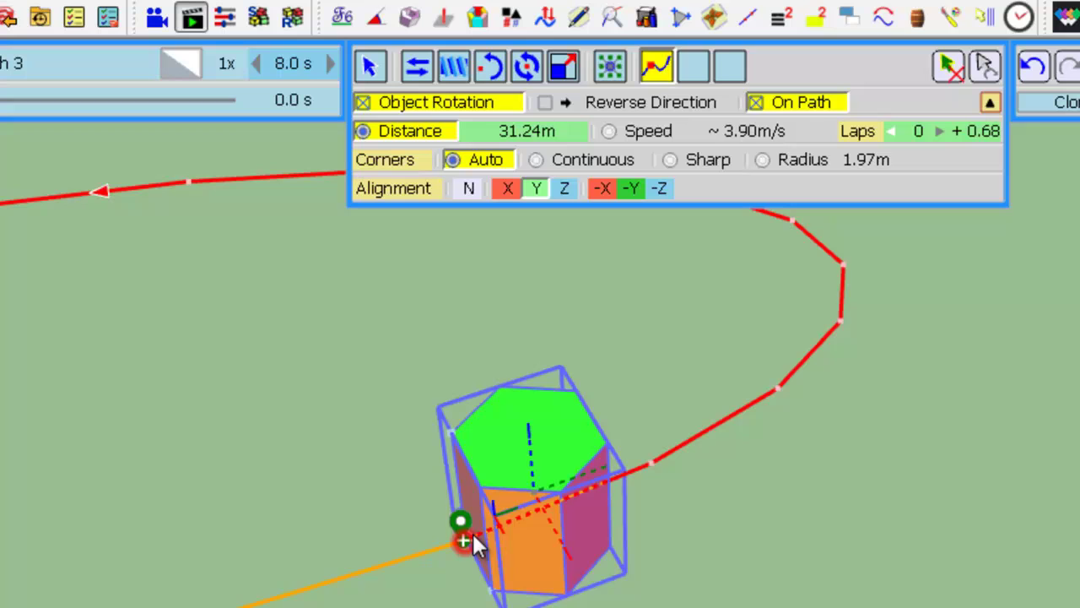
Place the contact point at the path start, then try Z, -X and finally -Y alignment
{"action": "left_click", "coordinate": [537, 493]}
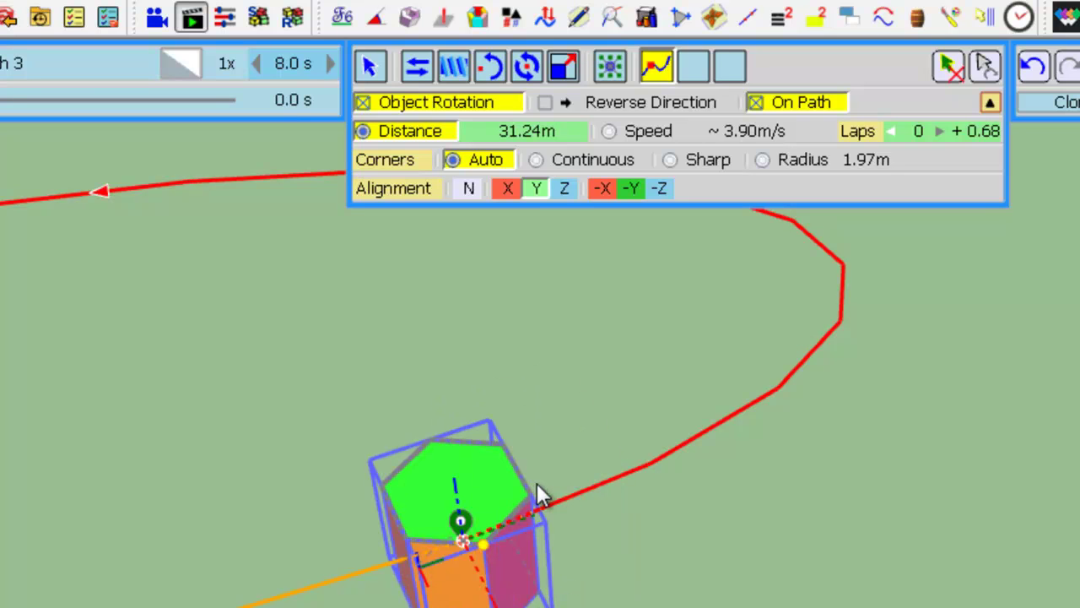
{"action": "left_click", "coordinate": [567, 196]}
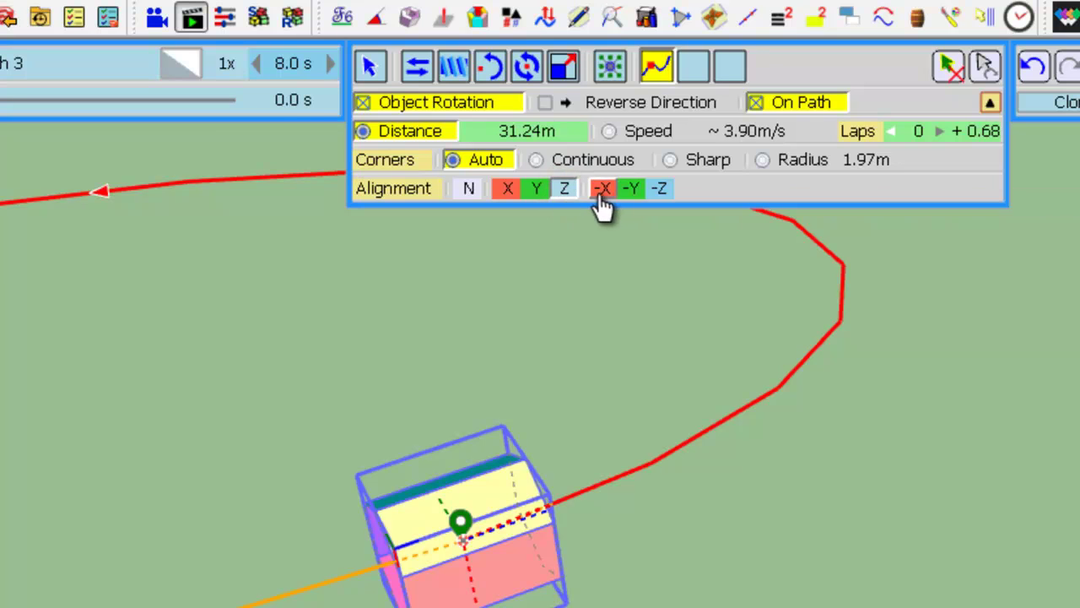
{"action": "left_click", "coordinate": [605, 196]}
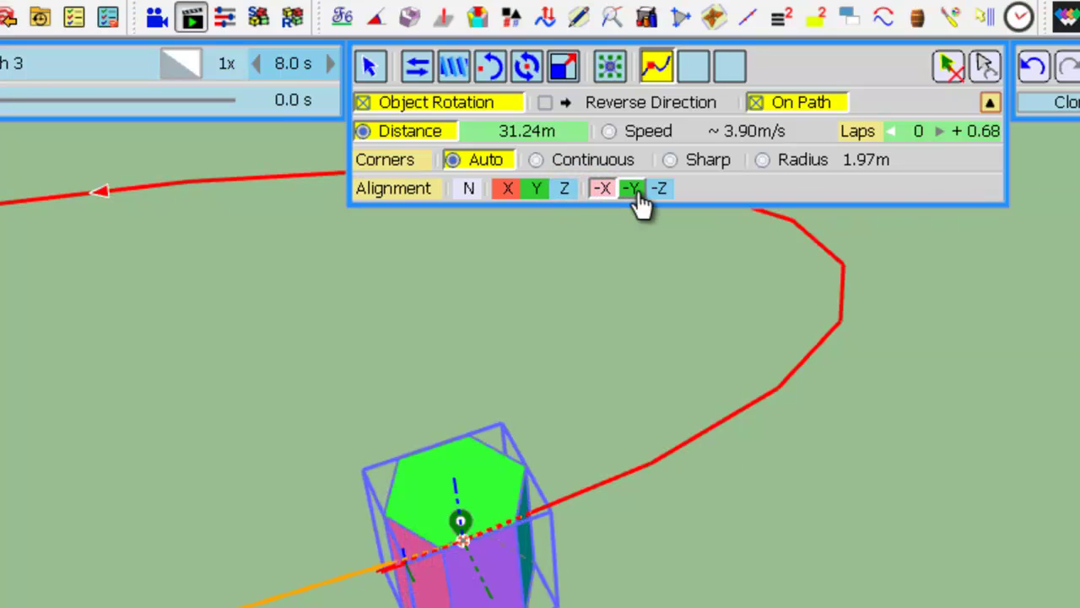
{"action": "left_click", "coordinate": [639, 199]}
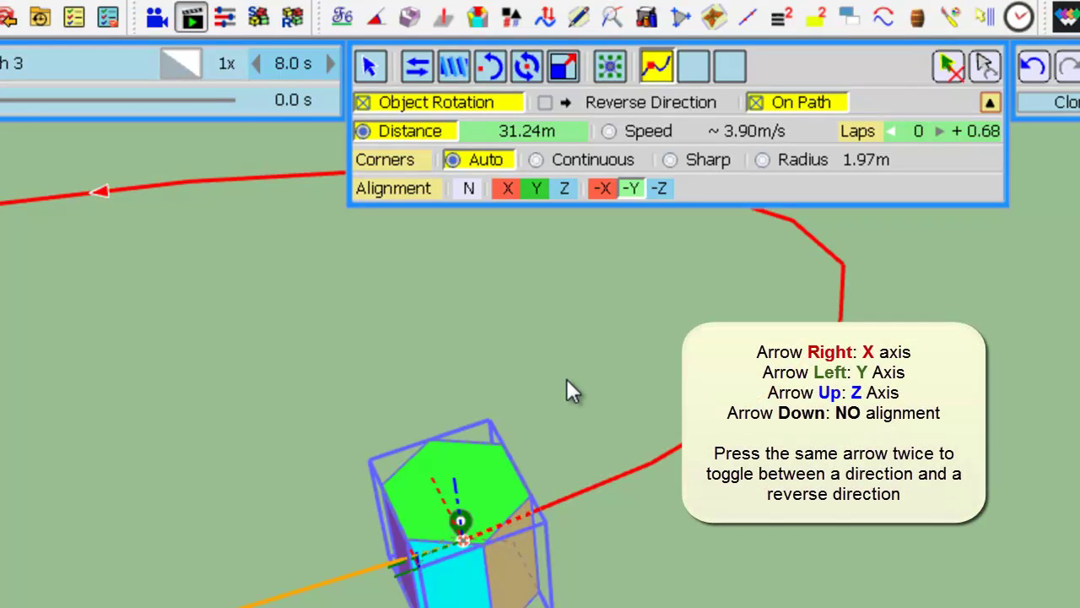
Cycle the alignment through X, -X, Z and Y with arrow keys, then set N
{"action": "key", "text": "Right"}
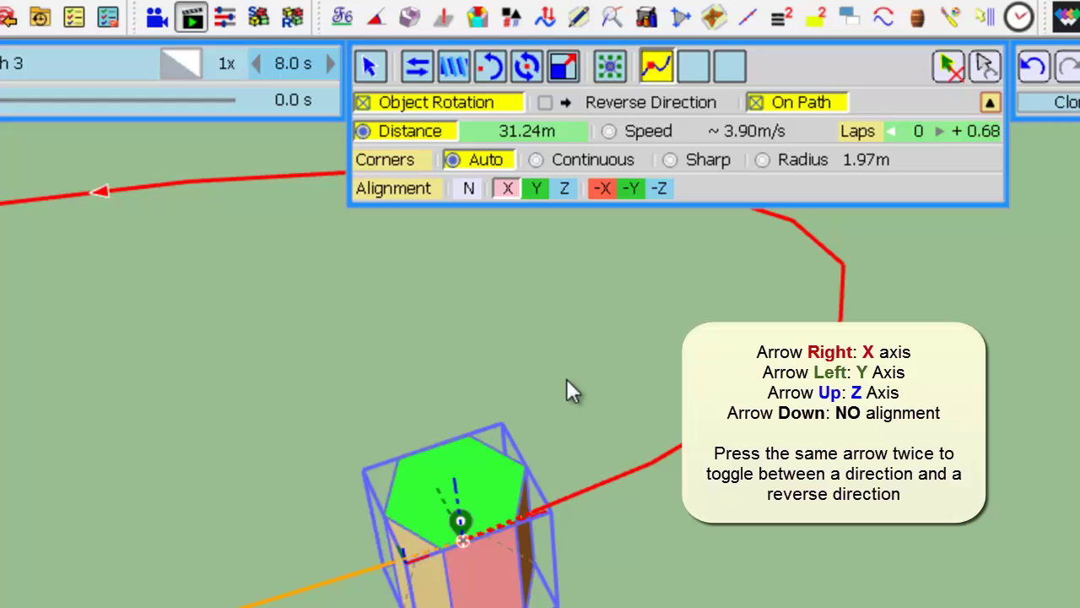
{"action": "key", "text": "Right"}
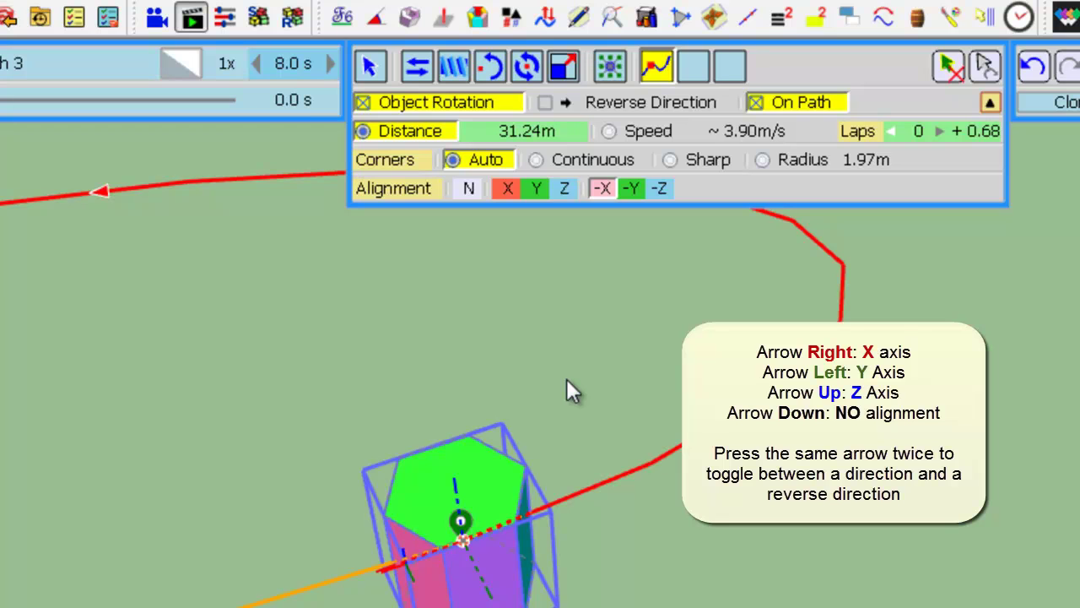
{"action": "key", "text": "Up"}
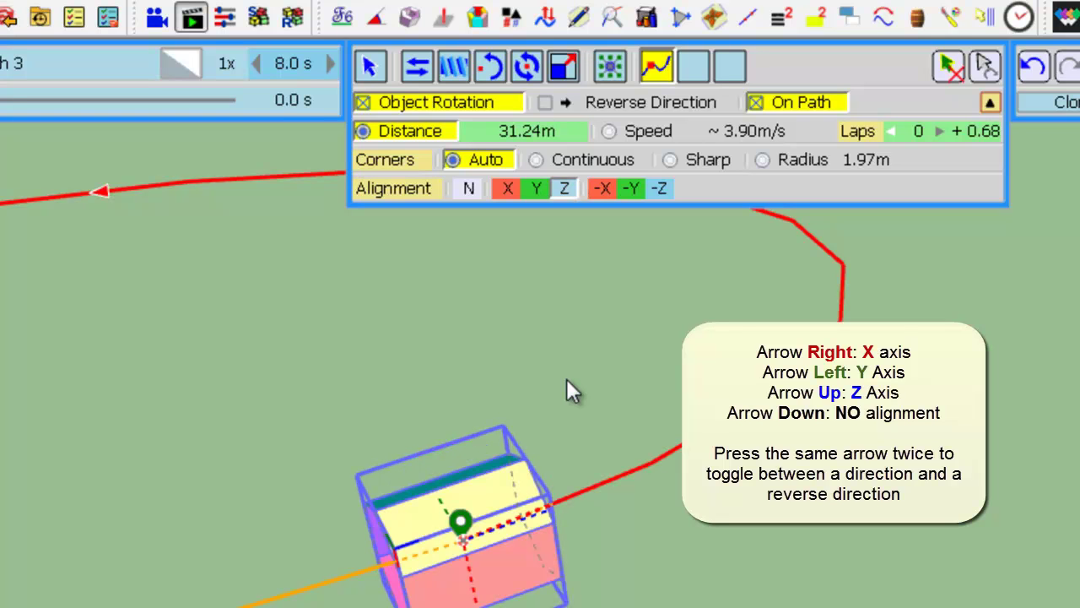
{"action": "key", "text": "Left"}
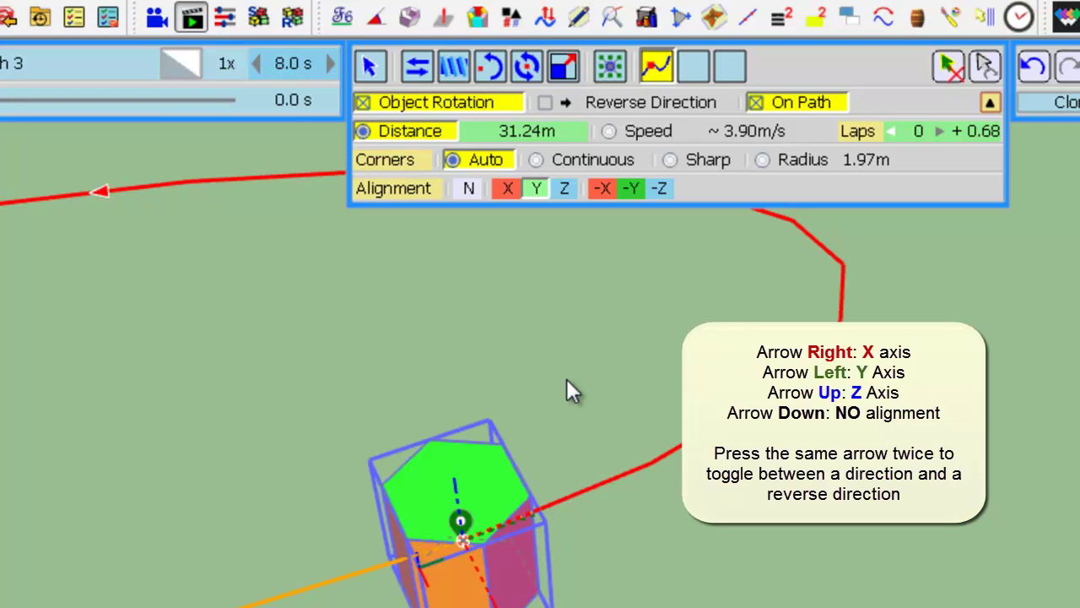
{"action": "key", "text": "Down"}
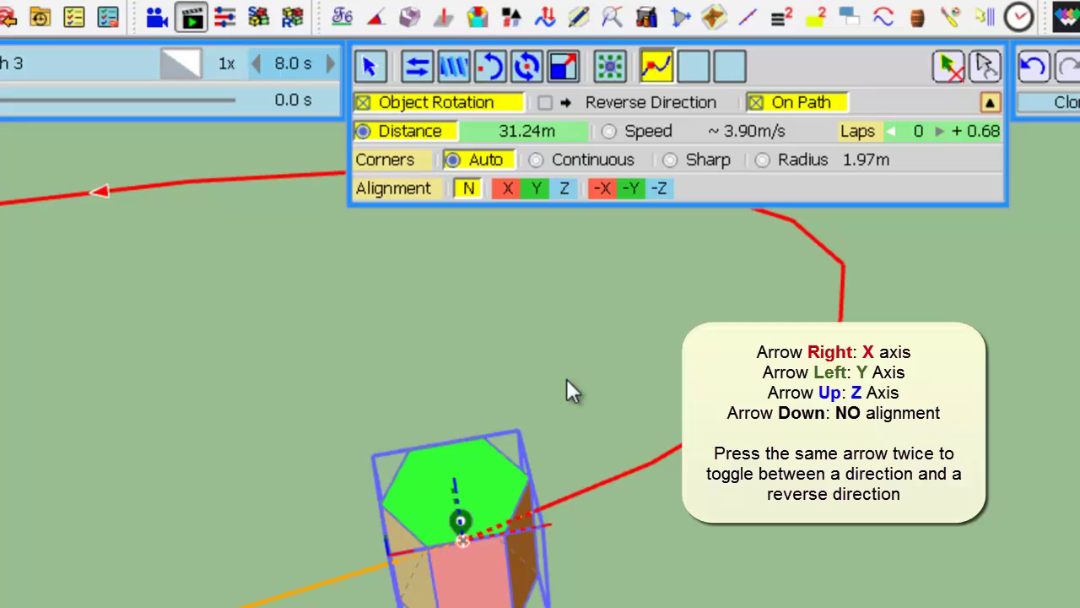
Ctrl-click the small red object to drop it from Follow Path 1's moved objects
{"action": "scroll", "coordinate": [727, 322], "scroll_direction": "down", "scroll_amount": 3}
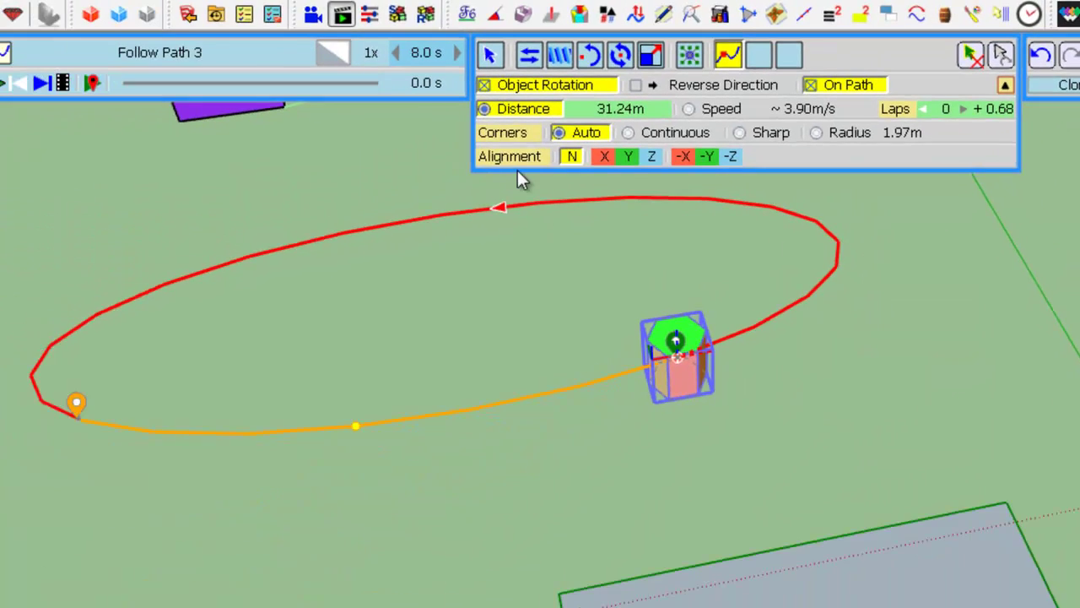
{"action": "scroll", "coordinate": [544, 342], "scroll_direction": "down", "scroll_amount": 3}
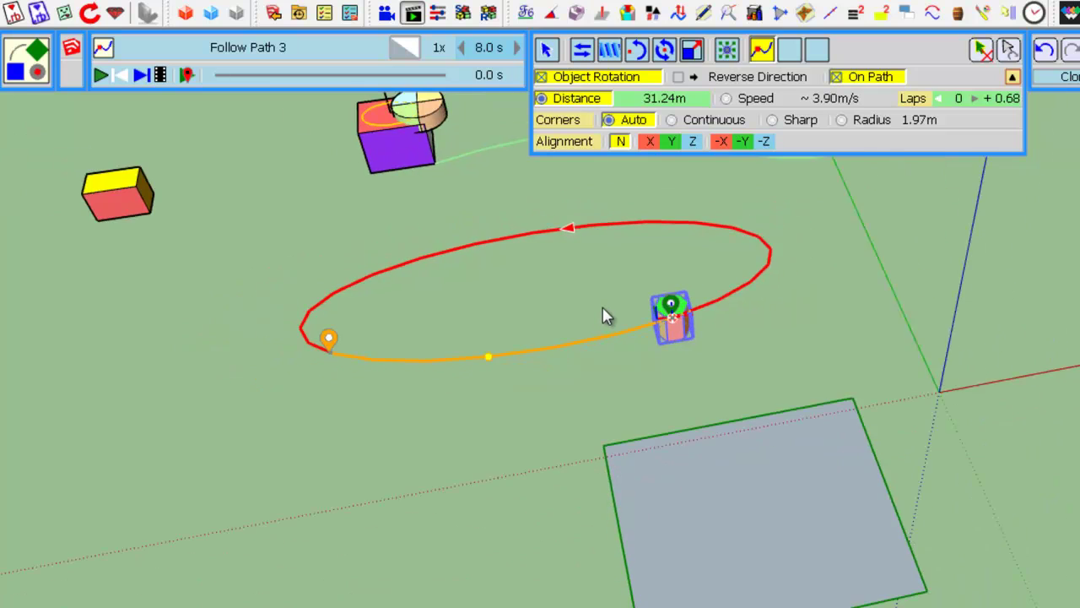
{"action": "scroll", "coordinate": [602, 315], "scroll_direction": "down", "scroll_amount": 2}
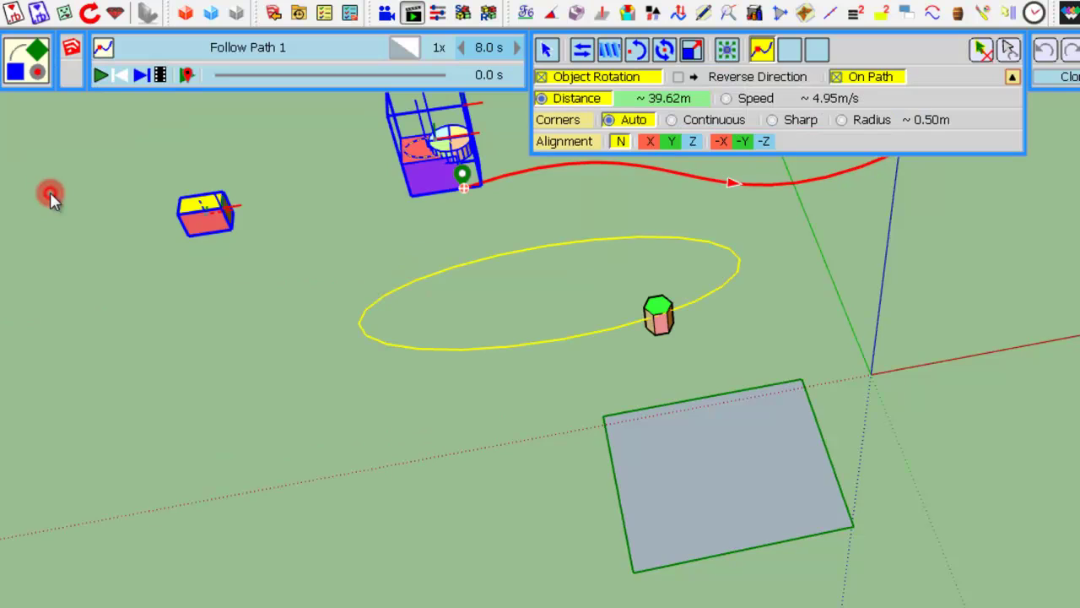
{"action": "scroll", "coordinate": [542, 419], "scroll_direction": "down", "scroll_amount": 3}
{"action": "scroll", "coordinate": [542, 420], "scroll_direction": "down", "scroll_amount": 2}
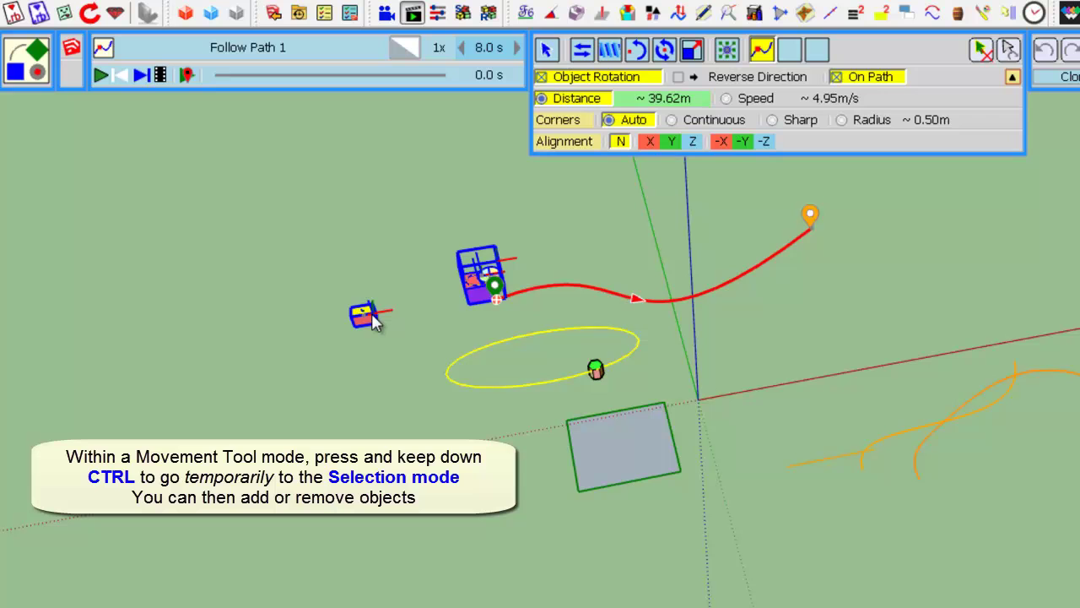
{"action": "key", "text": "ctrl"}
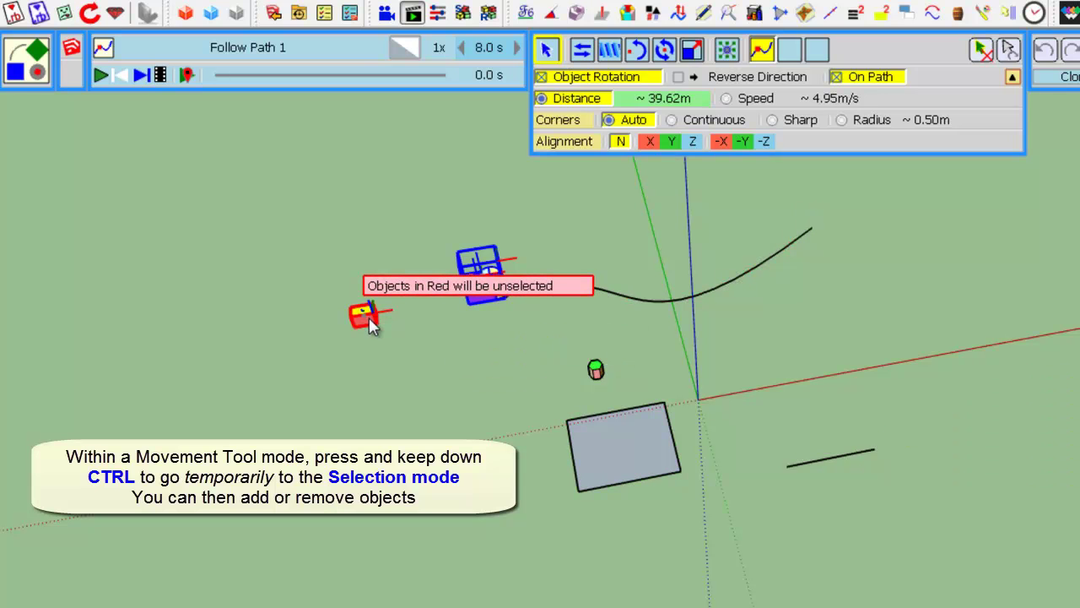
{"action": "left_click", "coordinate": [369, 318], "text": "ctrl"}
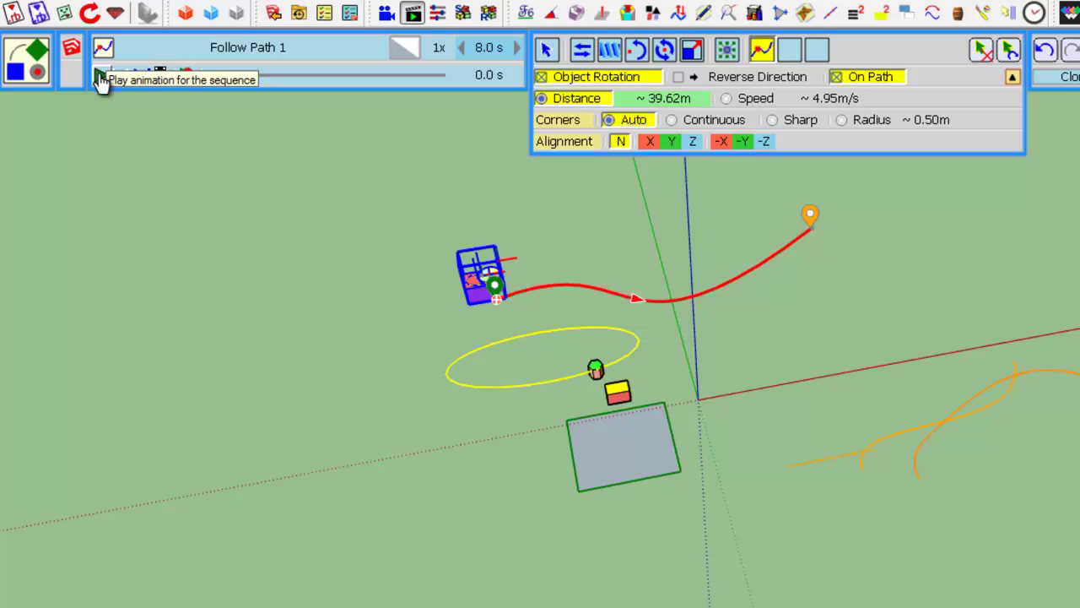
Preview and stop Follow Path 1, then insert a new movement
{"action": "left_click", "coordinate": [101, 78]}
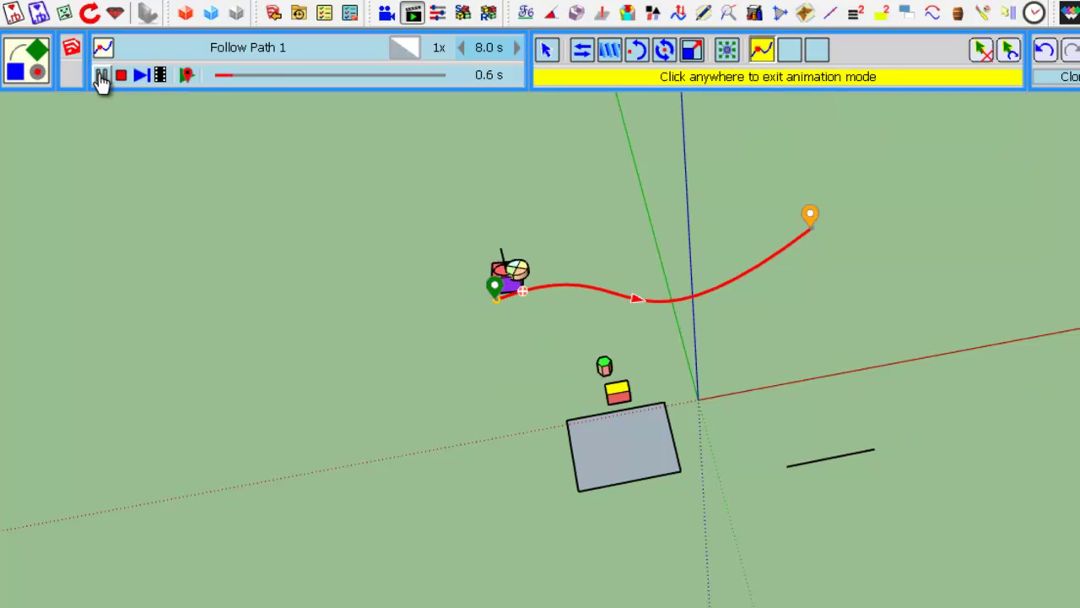
{"action": "left_click", "coordinate": [370, 210]}
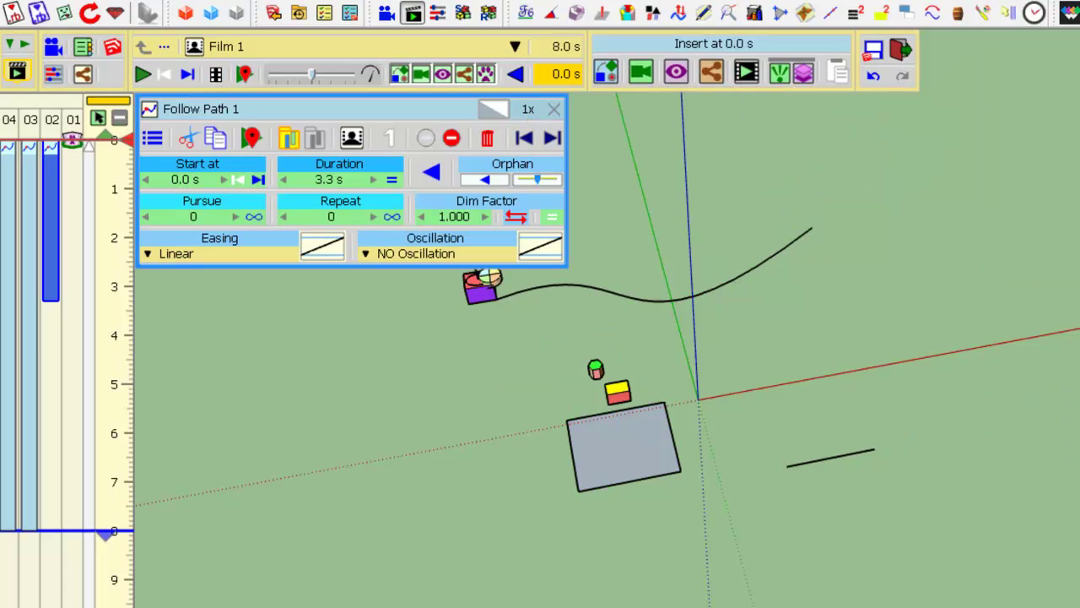
{"action": "left_click", "coordinate": [606, 73]}
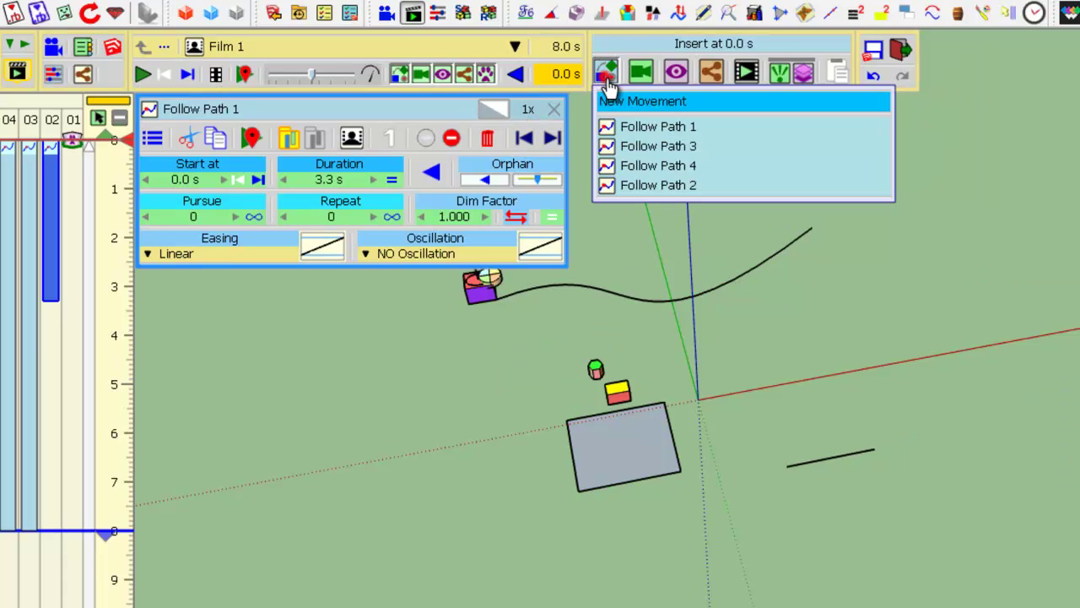
{"action": "left_click", "coordinate": [623, 101]}
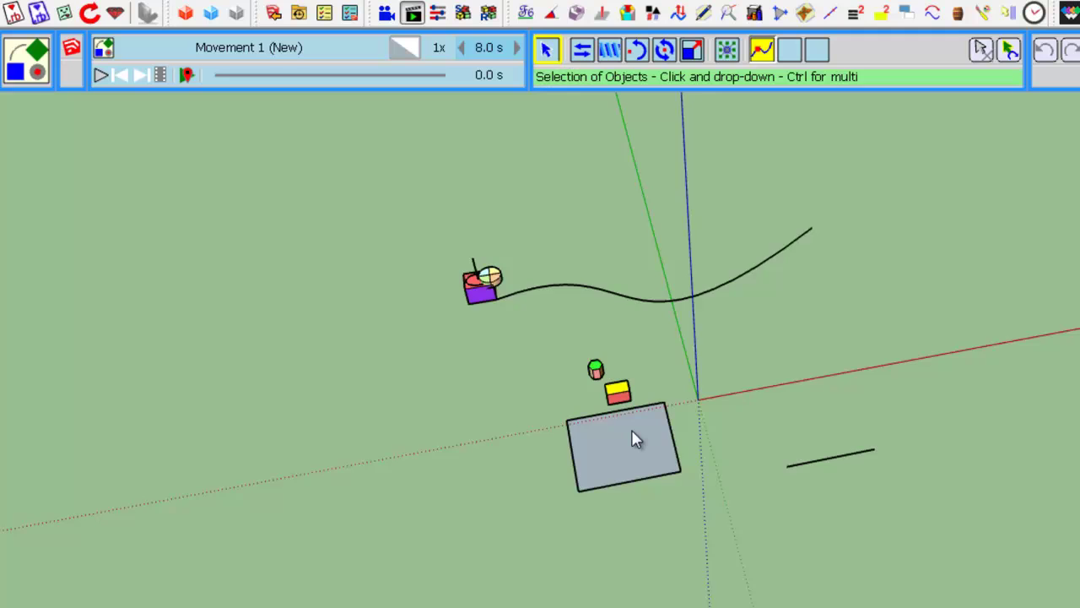
Choose the yellow box as the moving object and the grey square's edge as its path
{"action": "scroll", "coordinate": [634, 437], "scroll_direction": "up", "scroll_amount": 2}
{"action": "scroll", "coordinate": [633, 436], "scroll_direction": "up", "scroll_amount": 2}
{"action": "scroll", "coordinate": [633, 437], "scroll_direction": "down", "scroll_amount": 1}
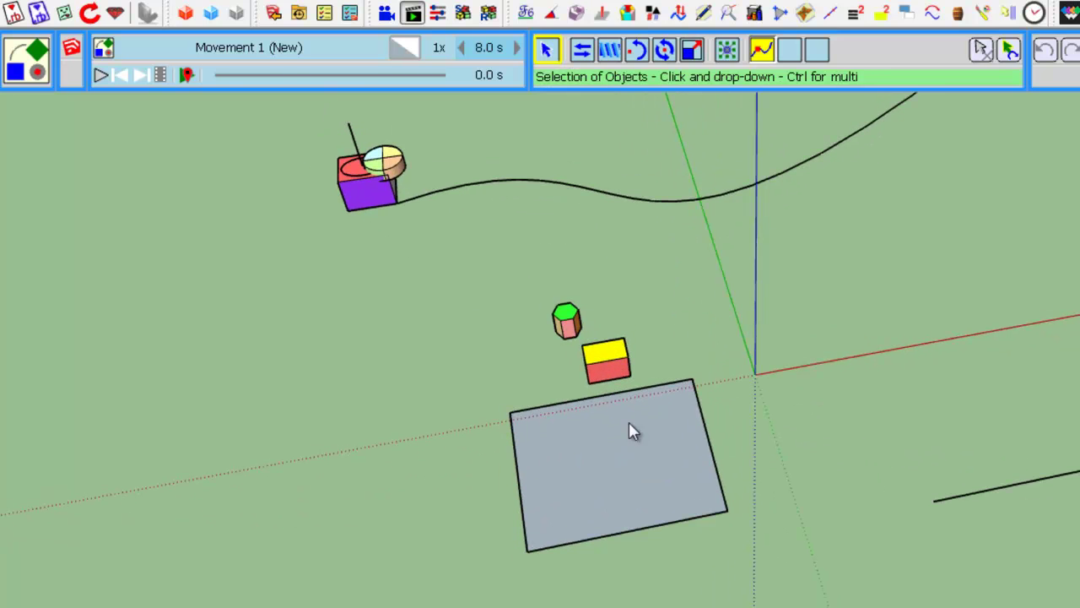
{"action": "left_click", "coordinate": [613, 370]}
{"action": "left_click", "coordinate": [614, 375]}
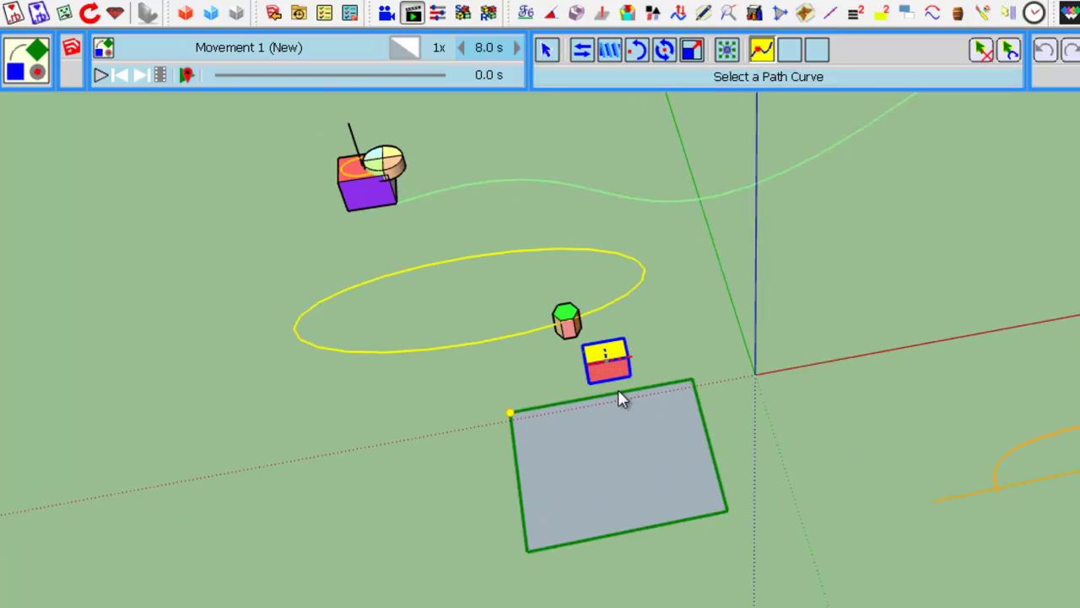
{"action": "left_click", "coordinate": [618, 390]}
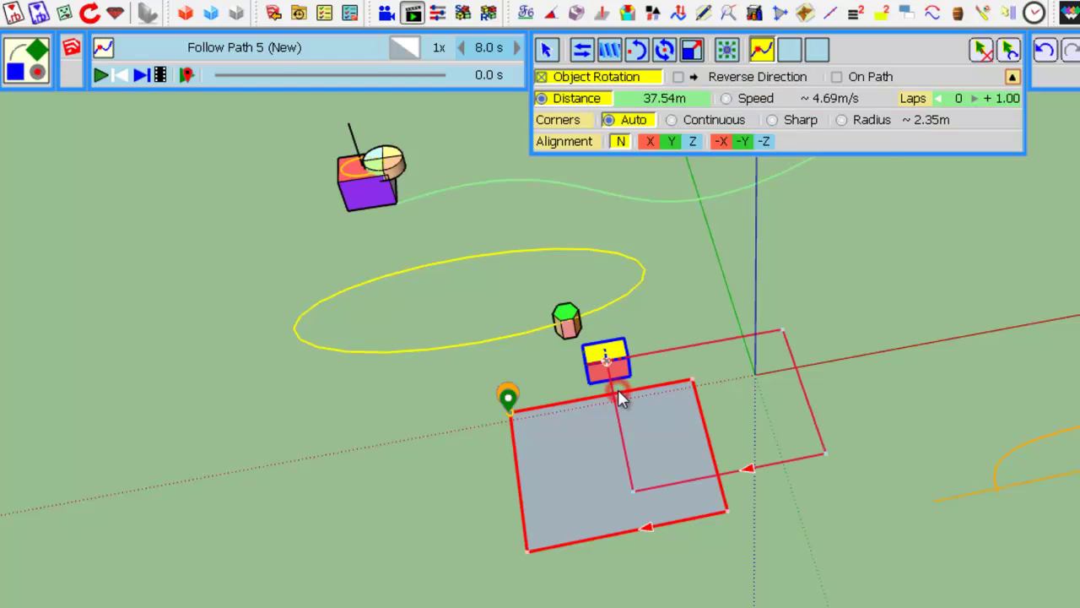
Enable On Path so the yellow box sits at the path's starting corner, then zoom in
{"action": "left_click", "coordinate": [870, 80]}
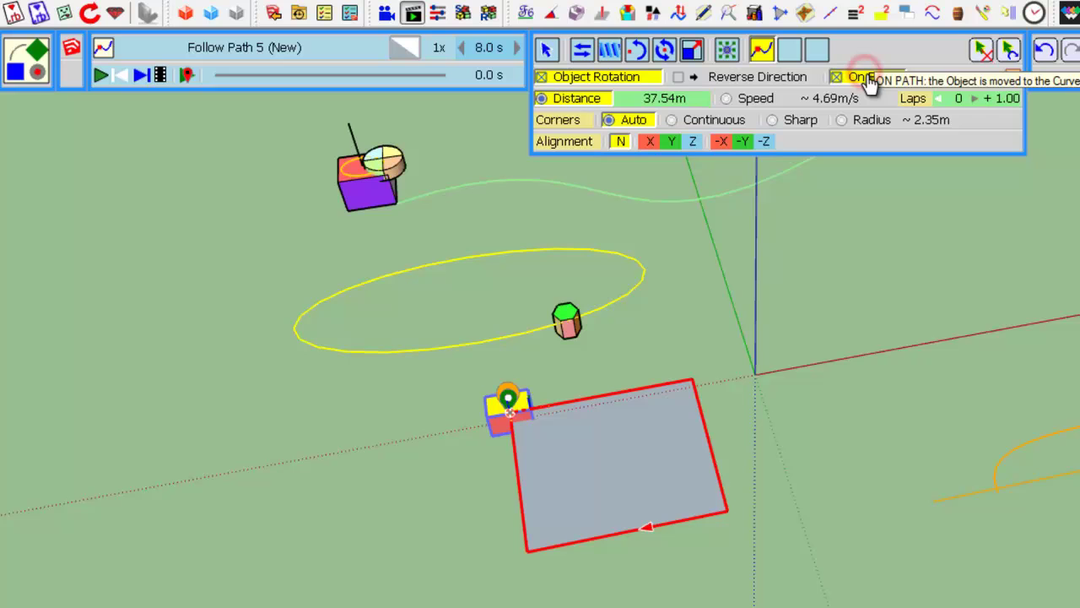
{"action": "scroll", "coordinate": [861, 304], "scroll_direction": "down", "scroll_amount": 2}
{"action": "scroll", "coordinate": [735, 512], "scroll_direction": "up", "scroll_amount": 2}
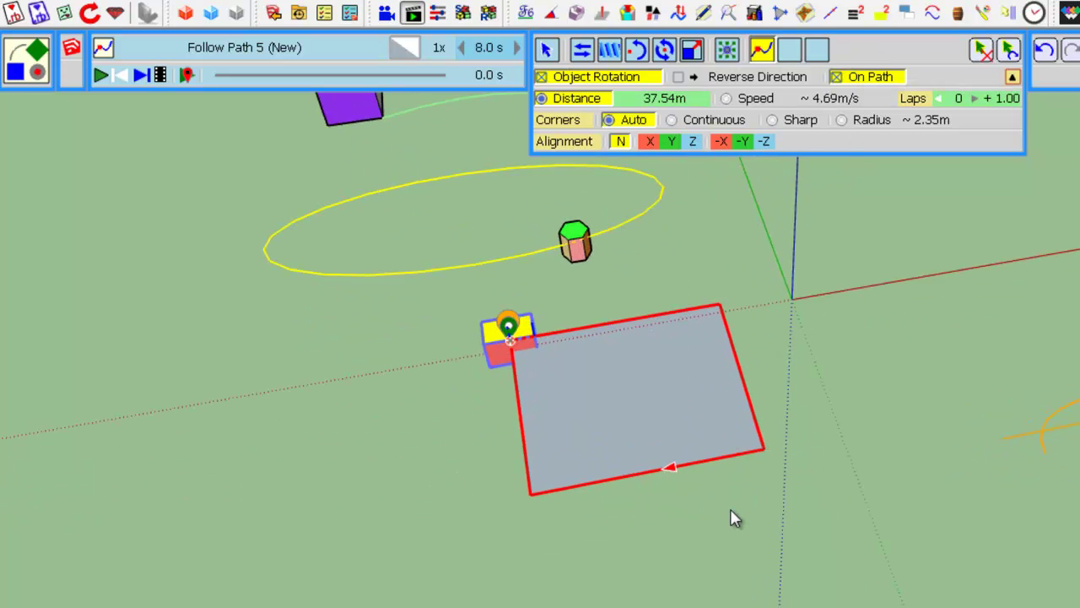
{"action": "scroll", "coordinate": [605, 348], "scroll_direction": "up", "scroll_amount": 1}
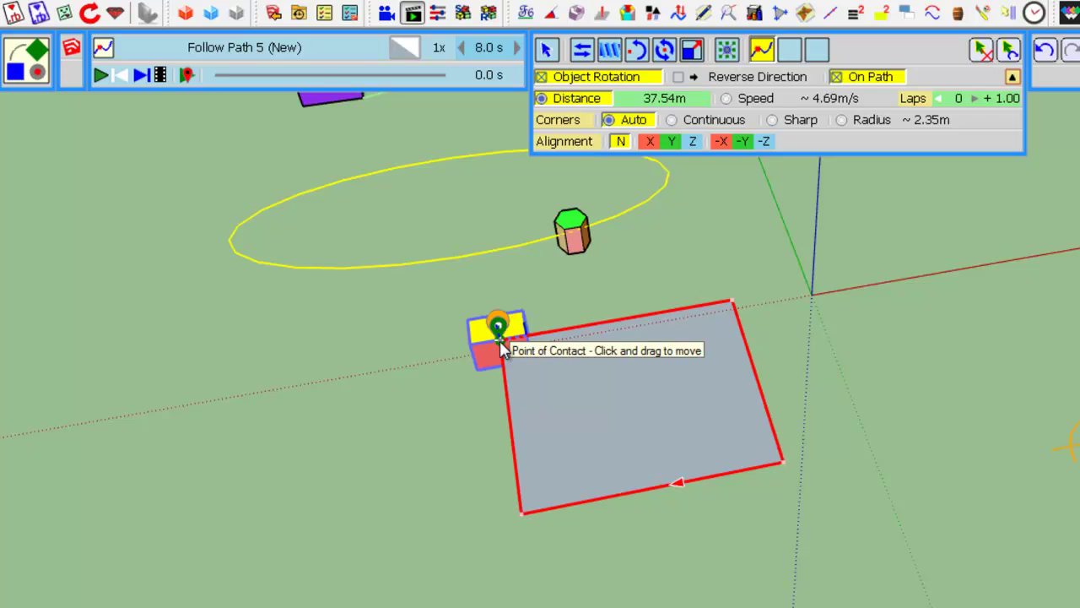
Drag the green start and orange end markers onto the yellow box and preview the full 8.0 s lap
{"action": "left_click", "coordinate": [102, 77]}
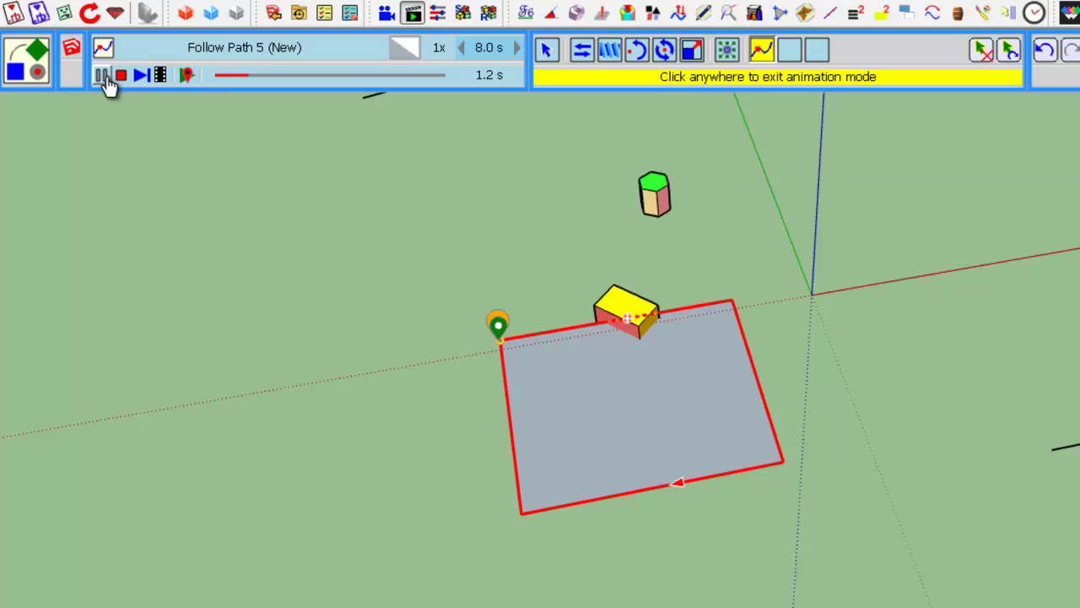
{"action": "left_click", "coordinate": [103, 77]}
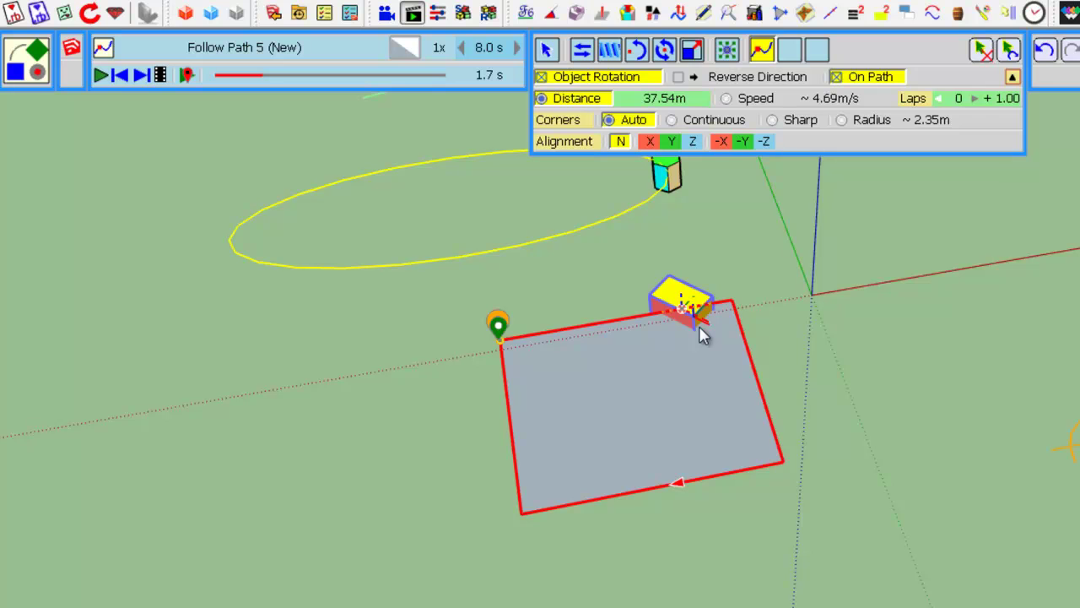
{"action": "left_click_drag", "start_coordinate": [501, 329], "coordinate": [605, 319]}
{"action": "left_click_drag", "start_coordinate": [498, 324], "coordinate": [605, 314]}
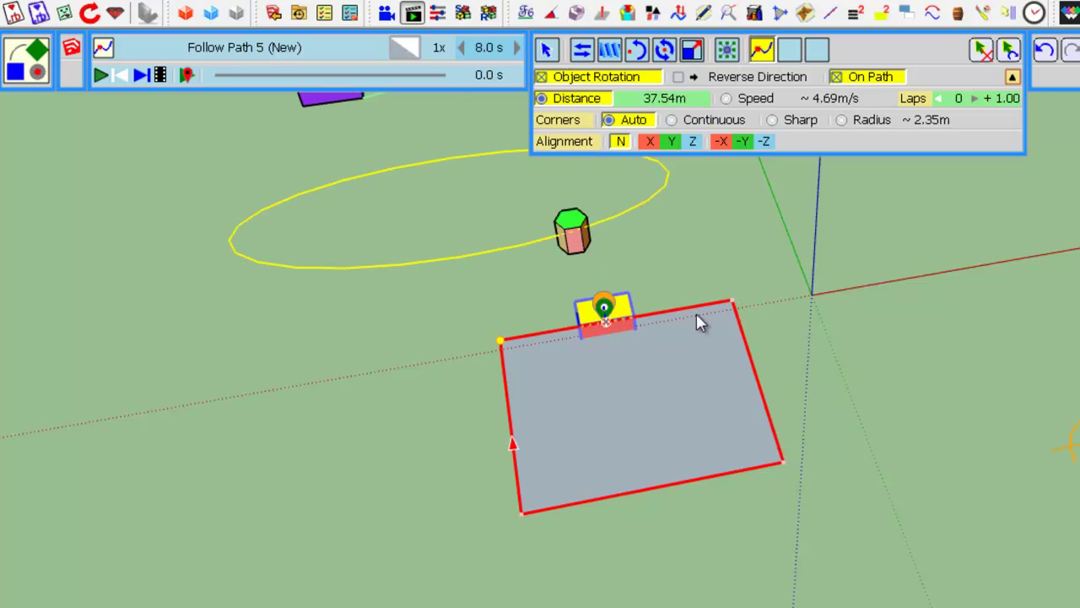
{"action": "left_click", "coordinate": [103, 76]}
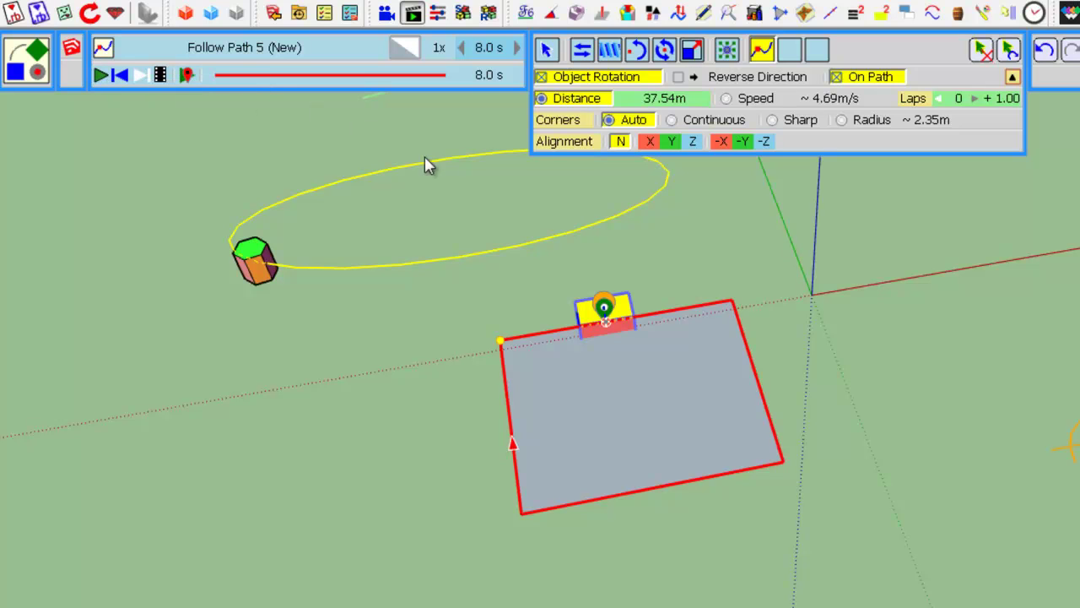
Preview Continuous corners, then switch to Sharp corners and replay the movement
{"action": "left_click", "coordinate": [102, 76]}
{"action": "left_click", "coordinate": [103, 78]}
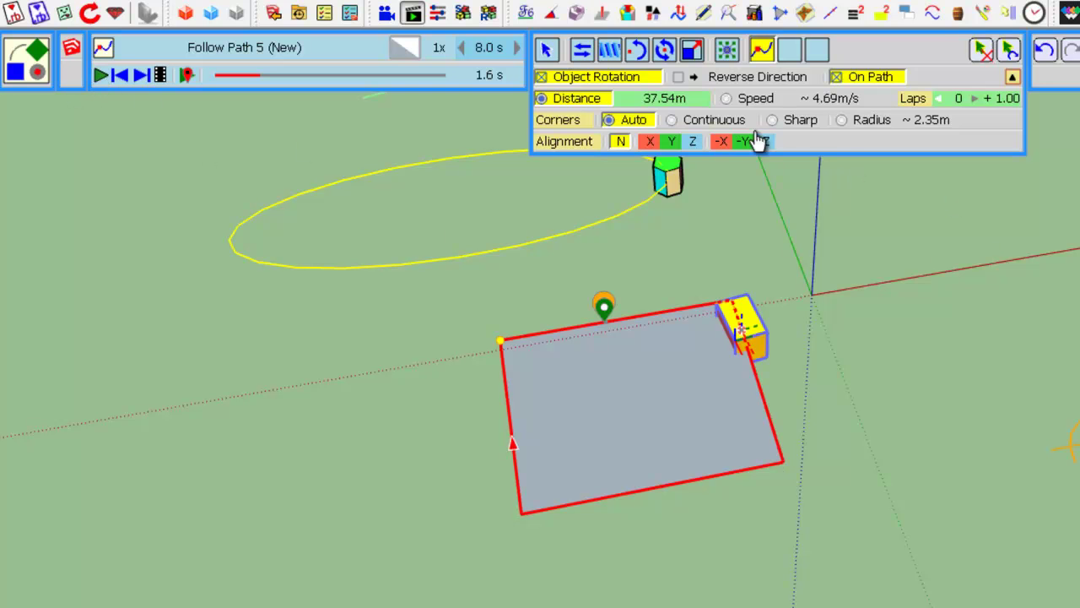
{"action": "left_click", "coordinate": [721, 120]}
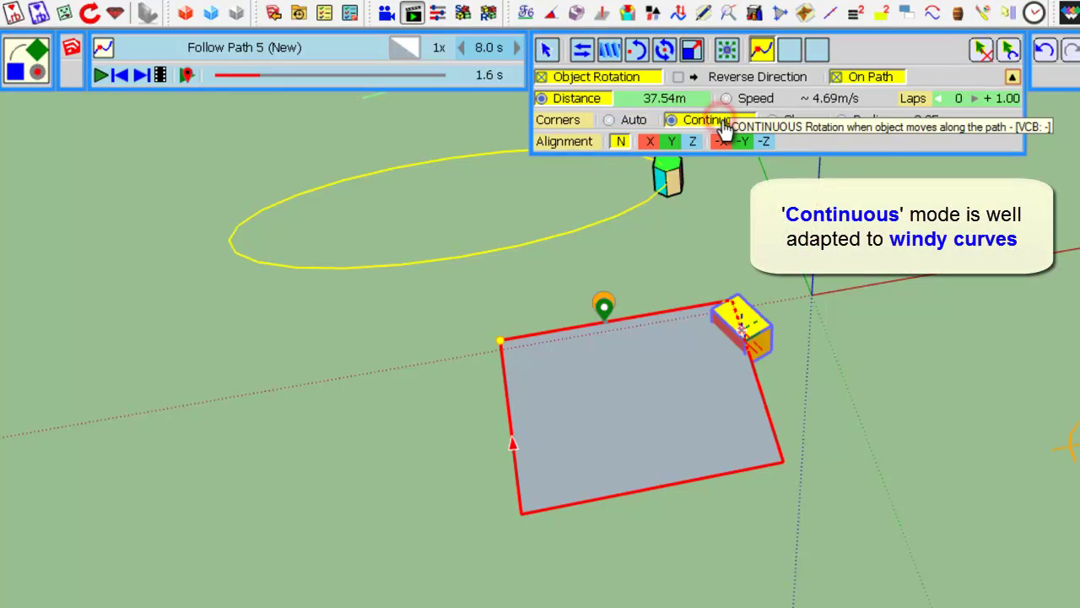
{"action": "left_click", "coordinate": [101, 76]}
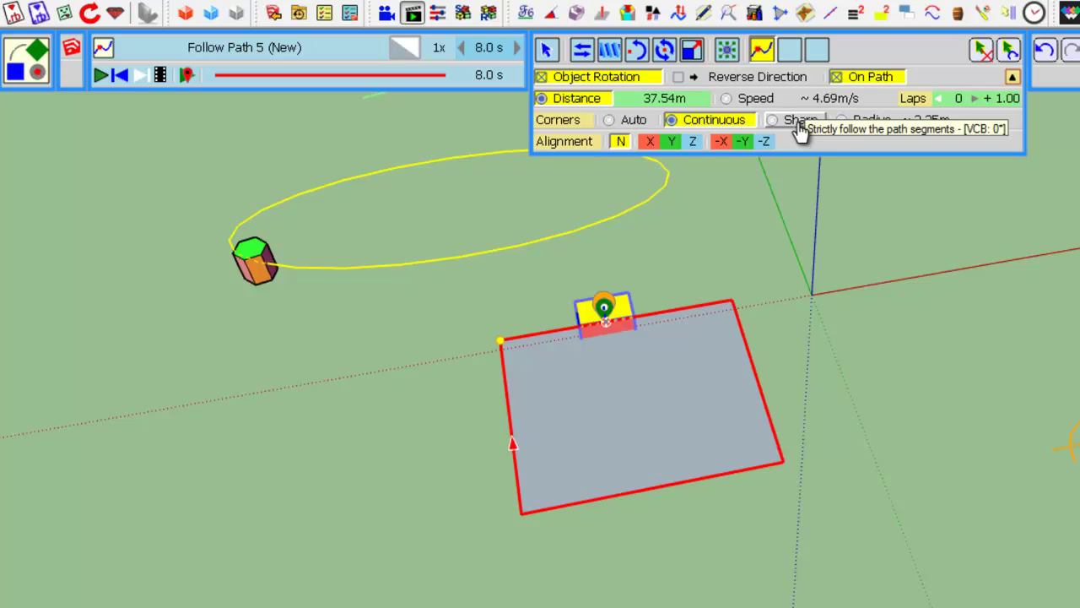
{"action": "left_click", "coordinate": [798, 121]}
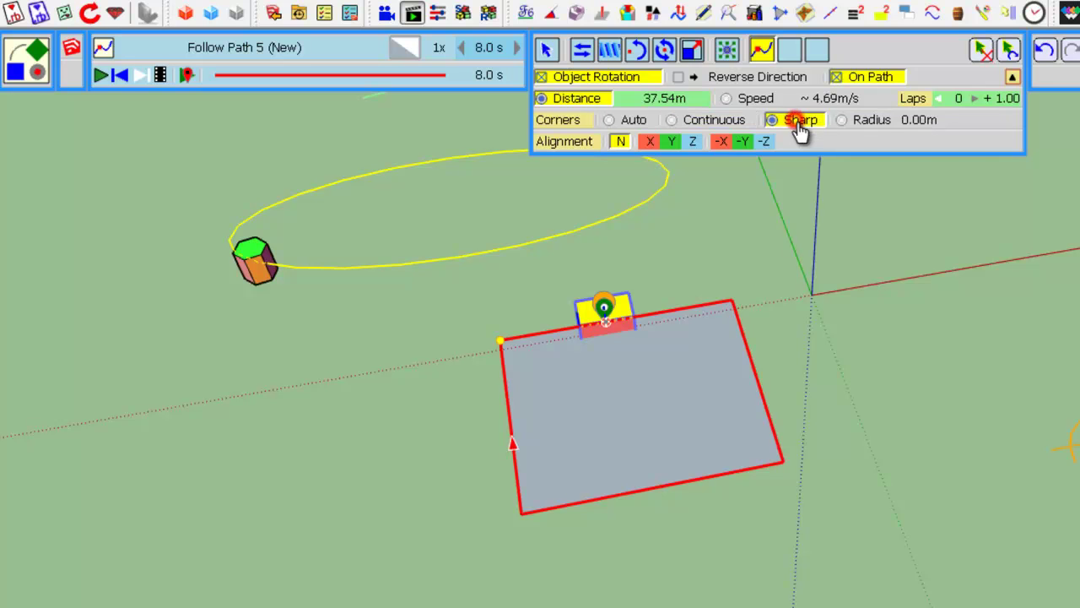
{"action": "left_click", "coordinate": [101, 76]}
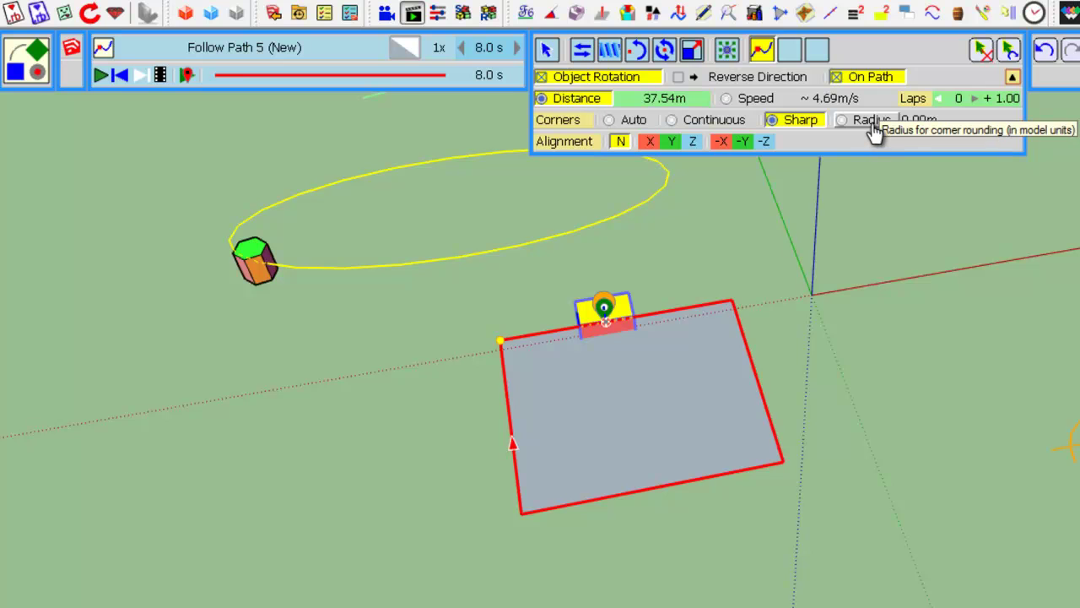
Round the corners with a 1.00m radius and preview the movement
{"action": "left_click", "coordinate": [632, 121]}
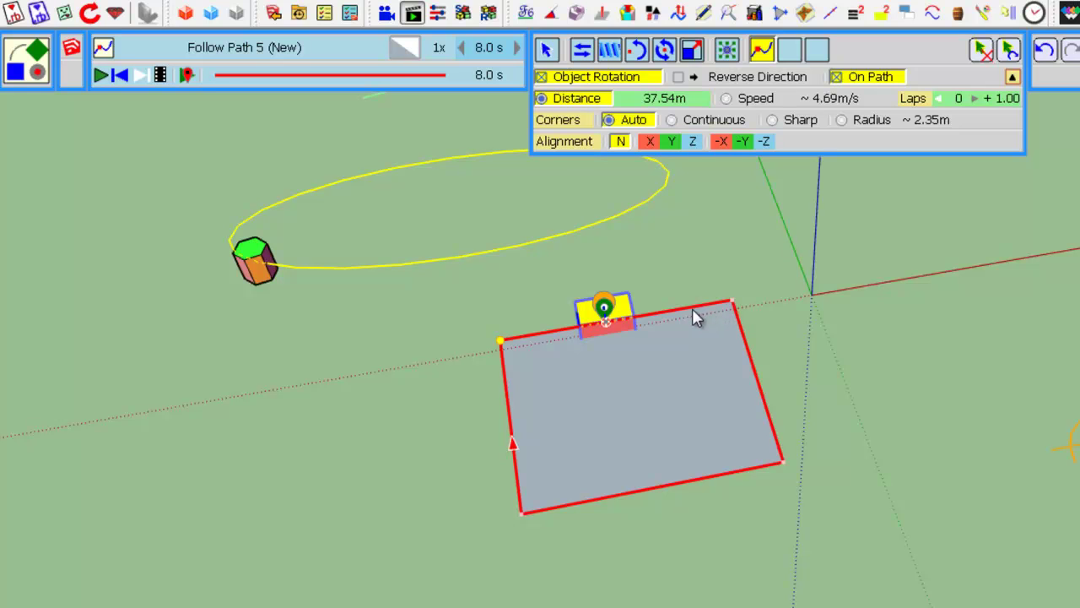
{"action": "left_click", "coordinate": [929, 120]}
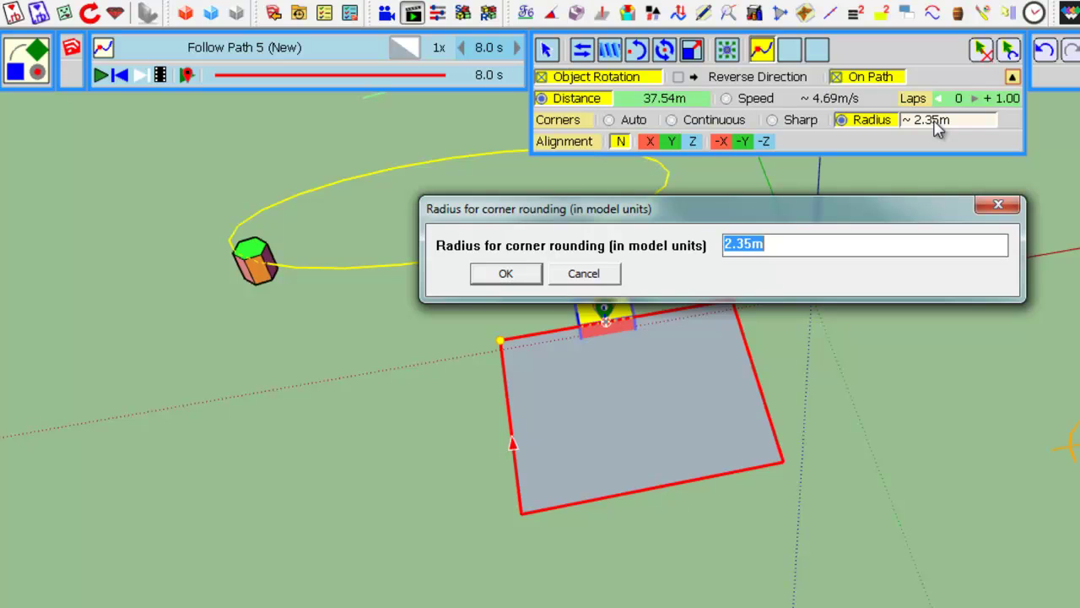
{"action": "type", "text": "1"}
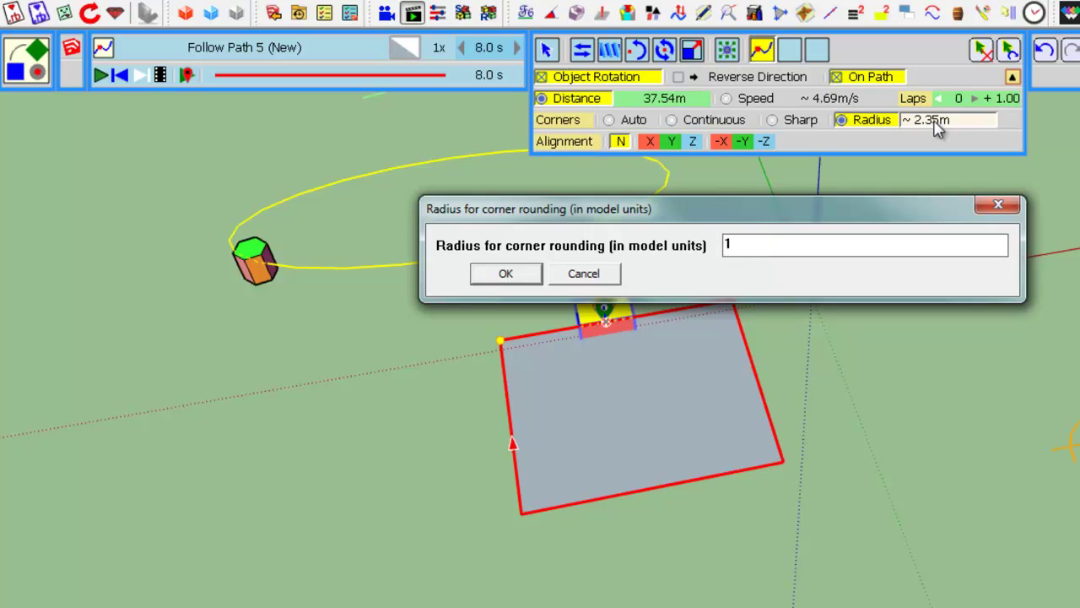
{"action": "left_click", "coordinate": [524, 271]}
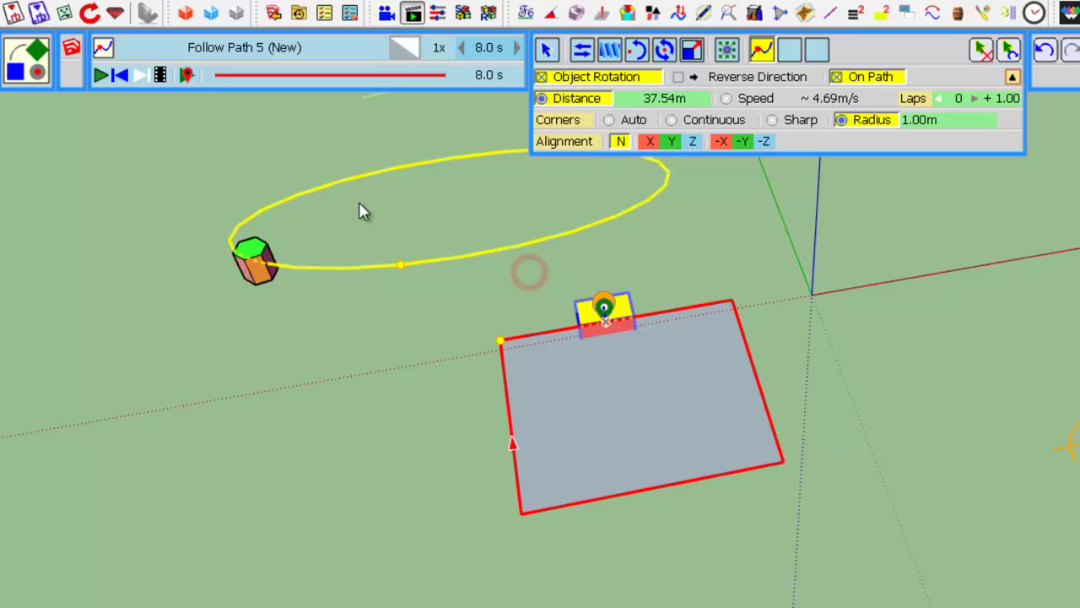
{"action": "left_click", "coordinate": [101, 76]}
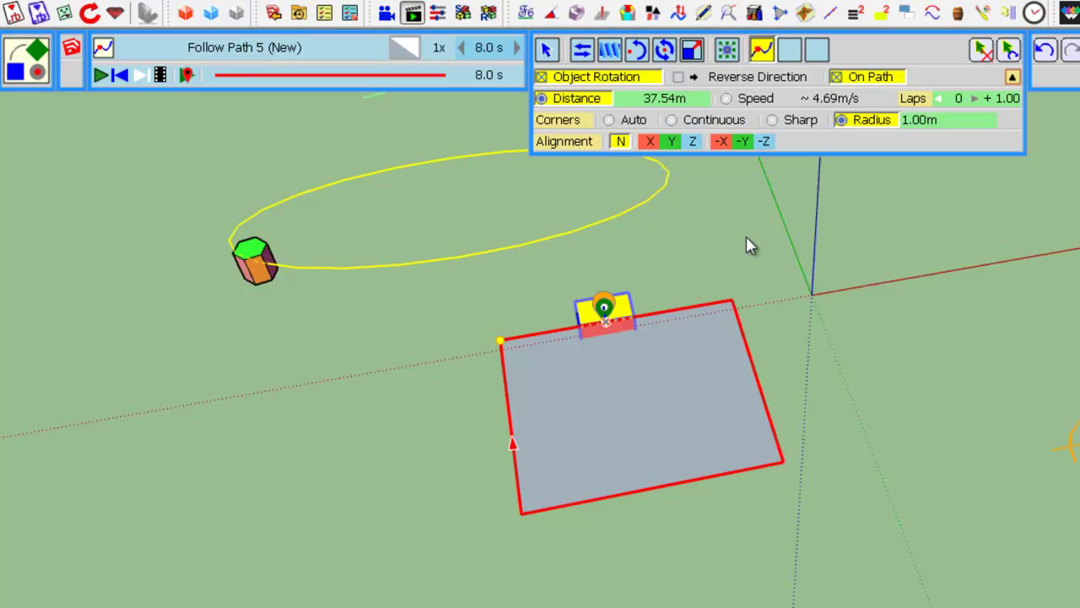
Apply a 4 m corner radius and play the 8.0 s Follow Path sequence to the end
{"action": "type", "text": "4"}
{"action": "key", "text": "Return"}
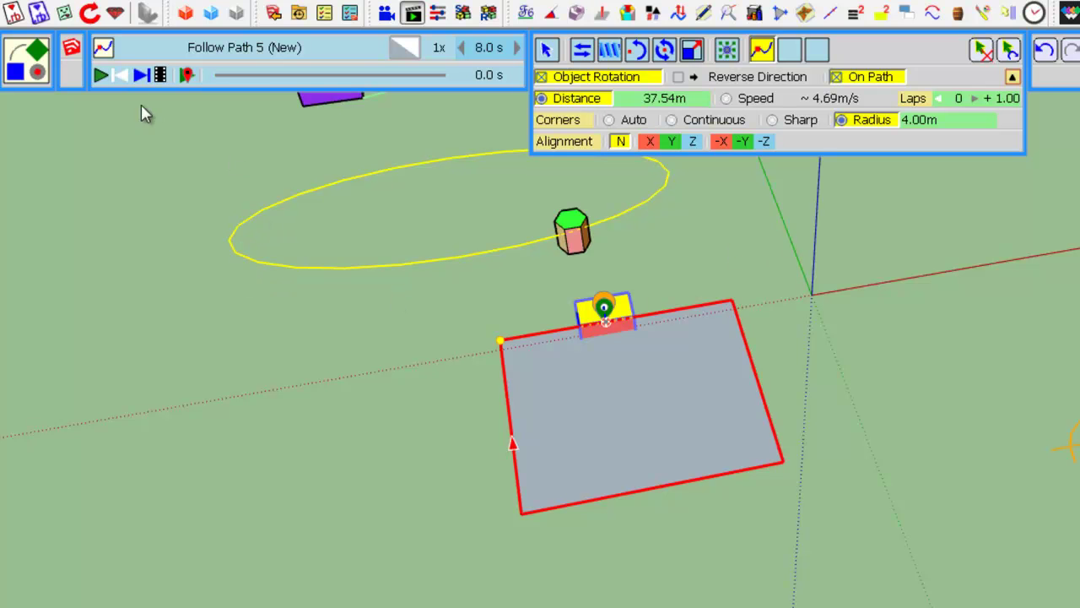
{"action": "left_click", "coordinate": [101, 75]}
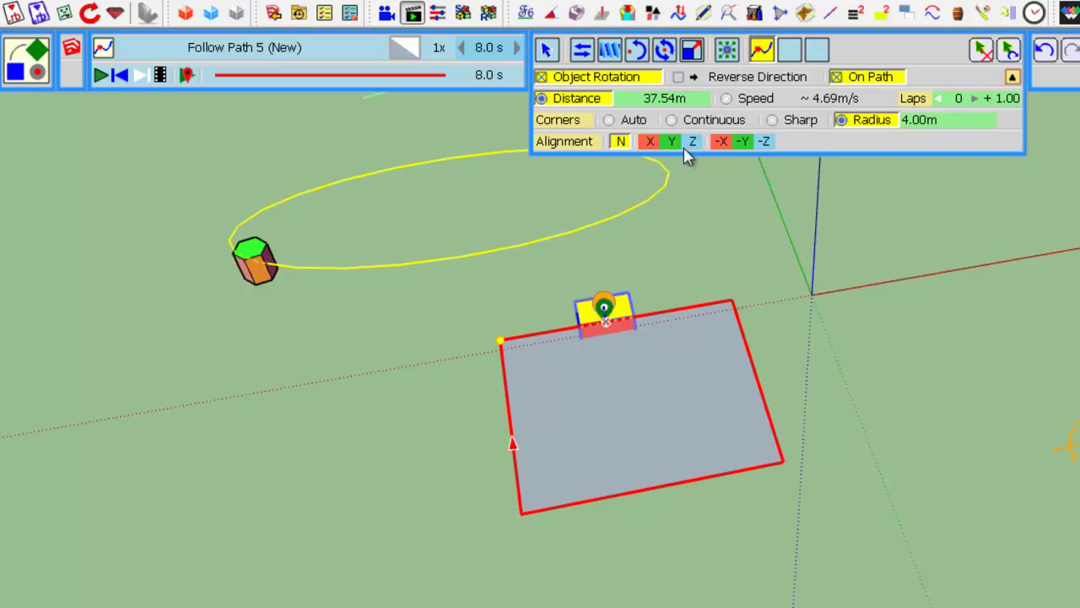
Set the box's travel distance to 20 m and preview the half-lap motion
{"action": "left_click", "coordinate": [666, 99]}
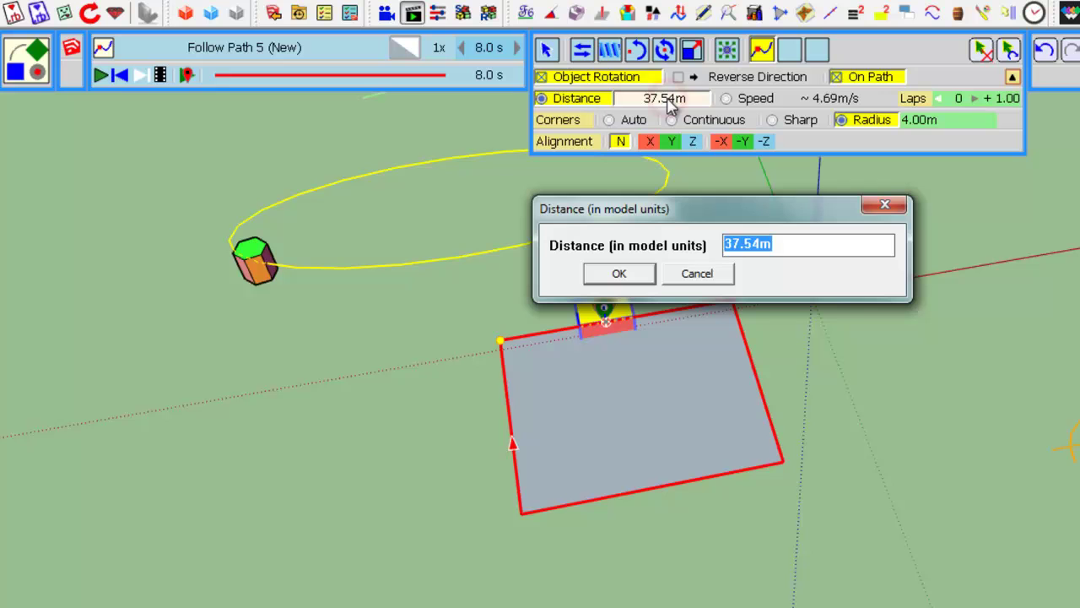
{"action": "type", "text": "20"}
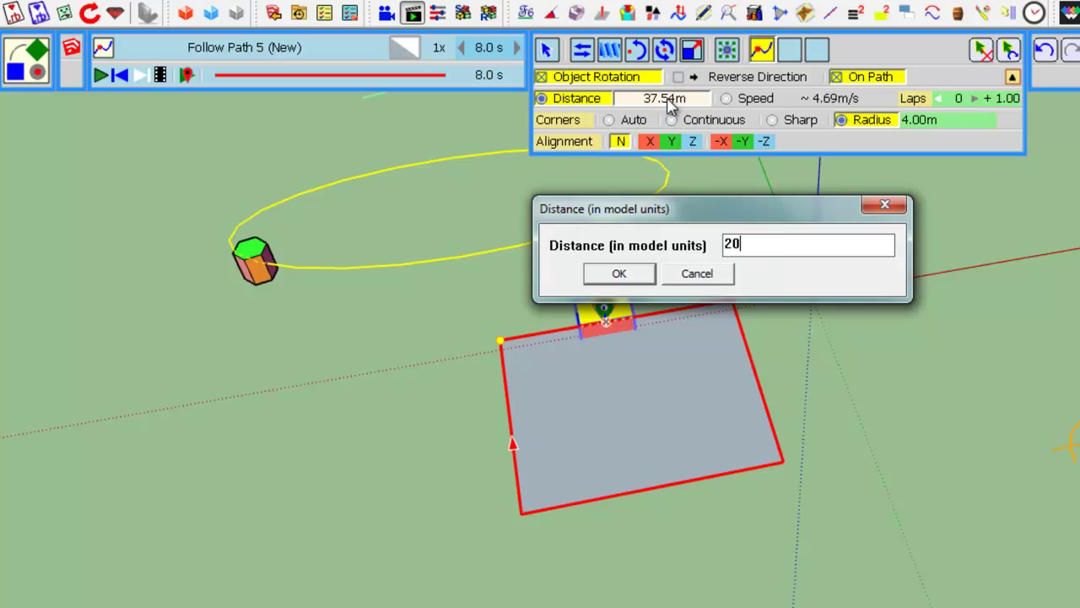
{"action": "key", "text": "Return"}
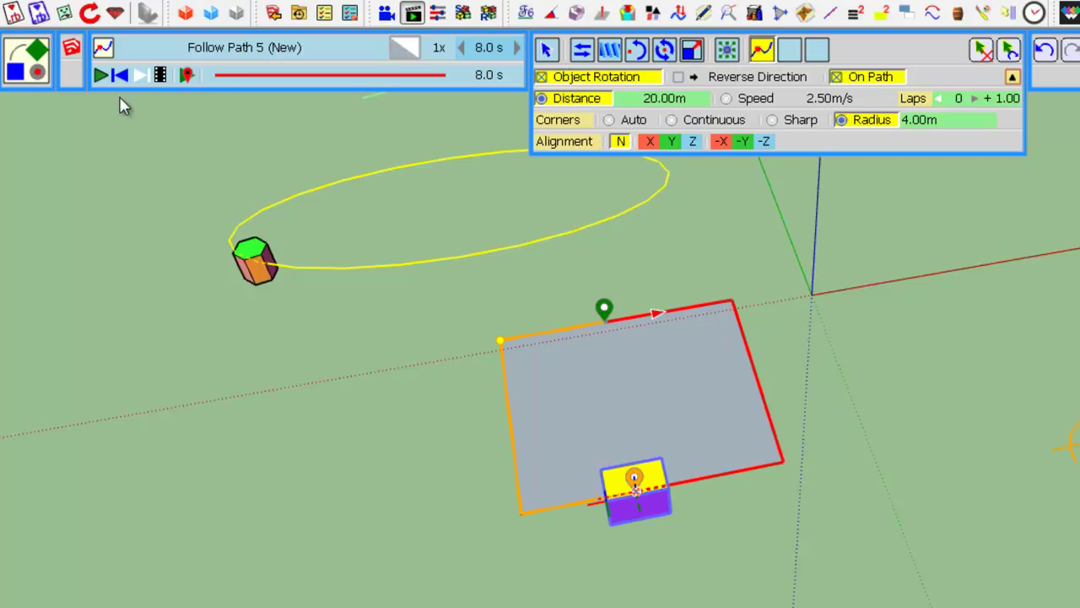
{"action": "left_click", "coordinate": [100, 75]}
Switch Follow Path to speed-driven motion, preview at 3 m/s, then set 5 m/s (40 m travel)
{"action": "left_click", "coordinate": [760, 101]}
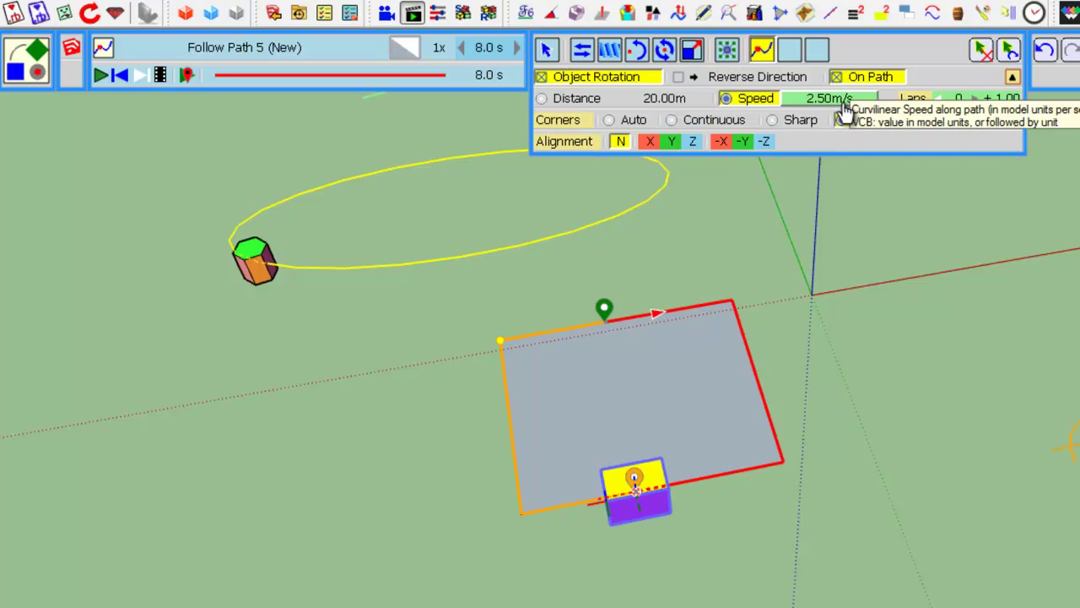
{"action": "left_click", "coordinate": [843, 103]}
{"action": "type", "text": "3"}
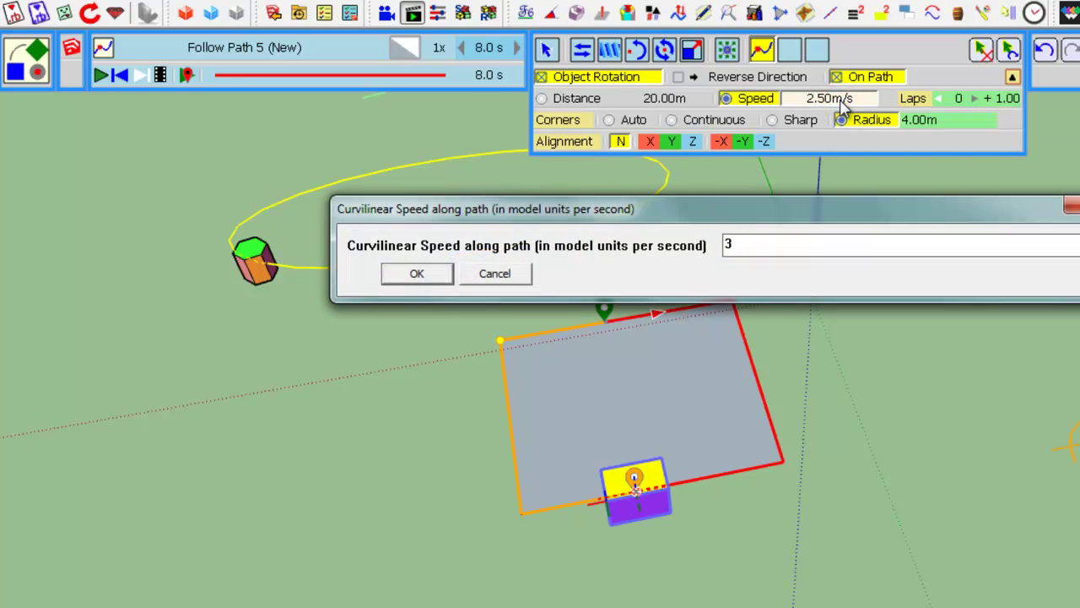
{"action": "key", "text": "Return"}
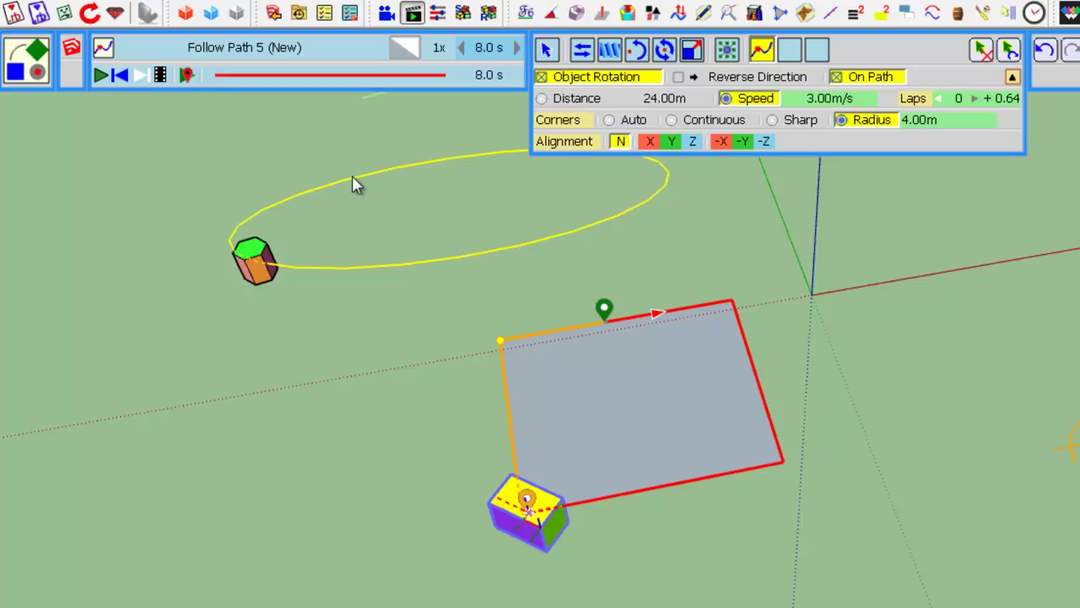
{"action": "left_click", "coordinate": [99, 76]}
{"action": "type", "text": "5"}
{"action": "key", "text": "Return"}
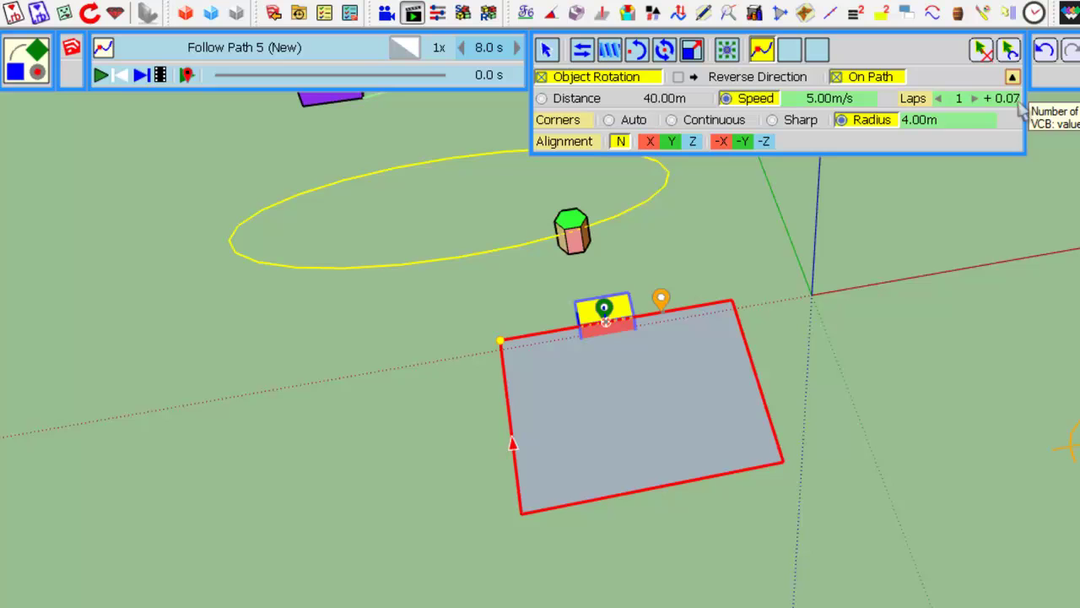
Return to distance-driven motion at 20 m and briefly play the 0.53-lap animation
{"action": "left_click", "coordinate": [580, 98]}
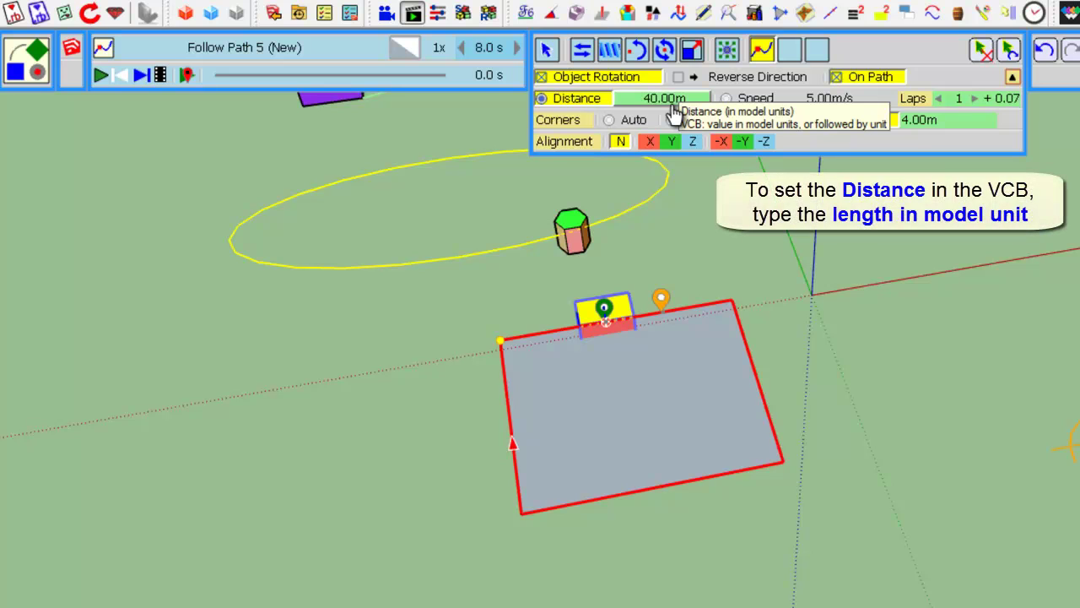
{"action": "type", "text": "20"}
{"action": "key", "text": "Return"}
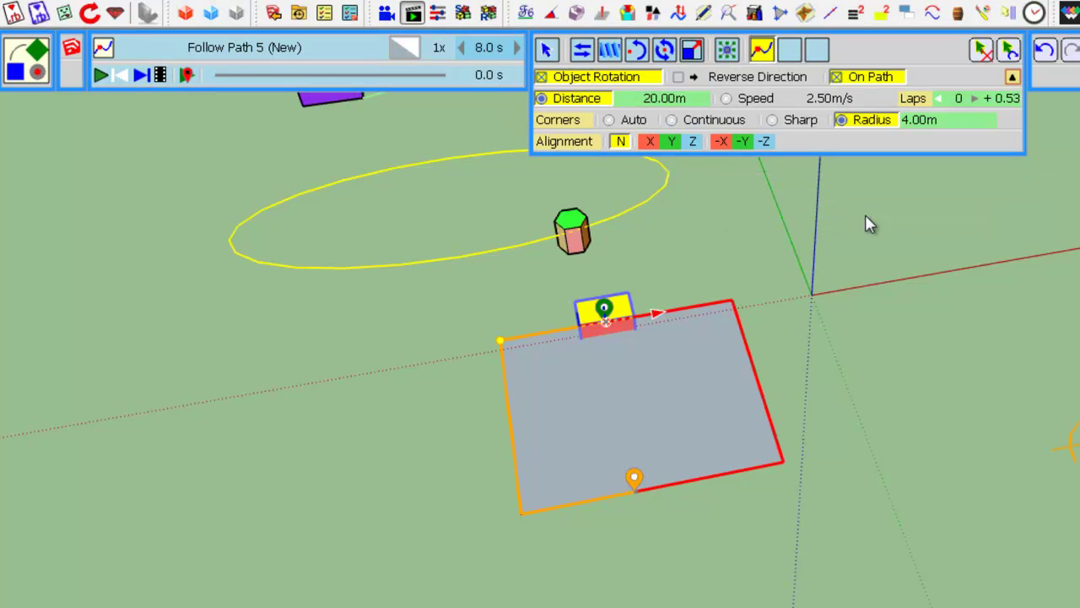
{"action": "left_click", "coordinate": [100, 75]}
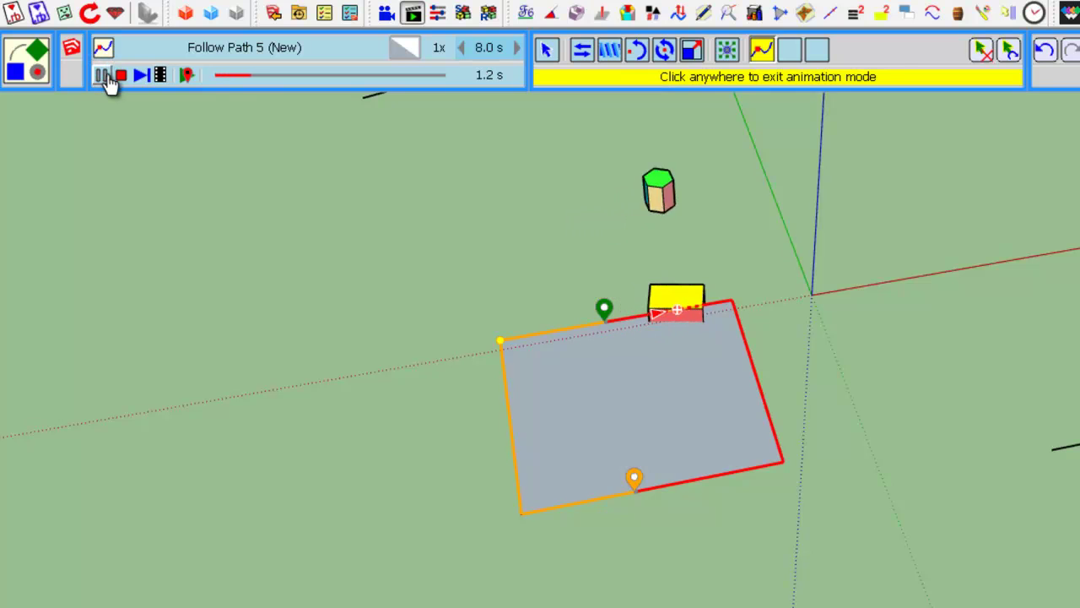
{"action": "left_click", "coordinate": [105, 76]}
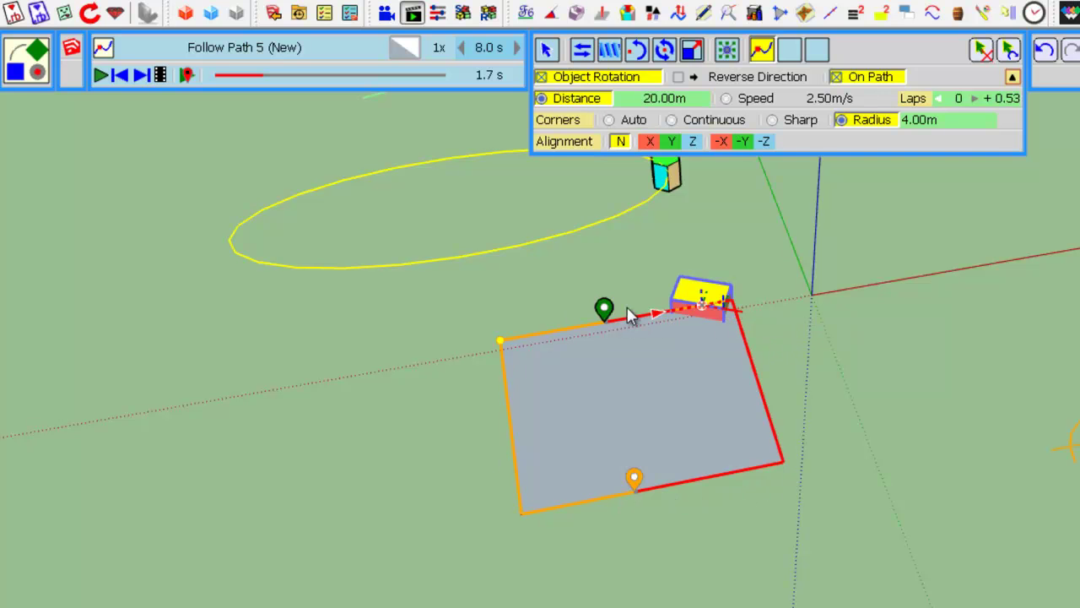
Add three extra laps (3 + 0.53, 132.62 m), previewing after the first and third
{"action": "left_click", "coordinate": [977, 98]}
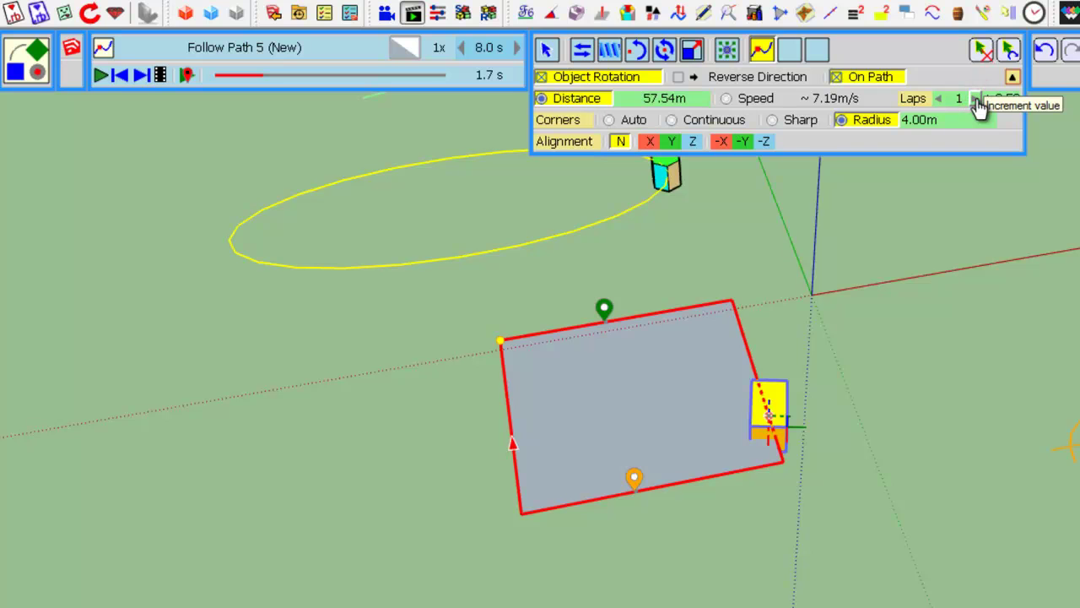
{"action": "left_click", "coordinate": [122, 75]}
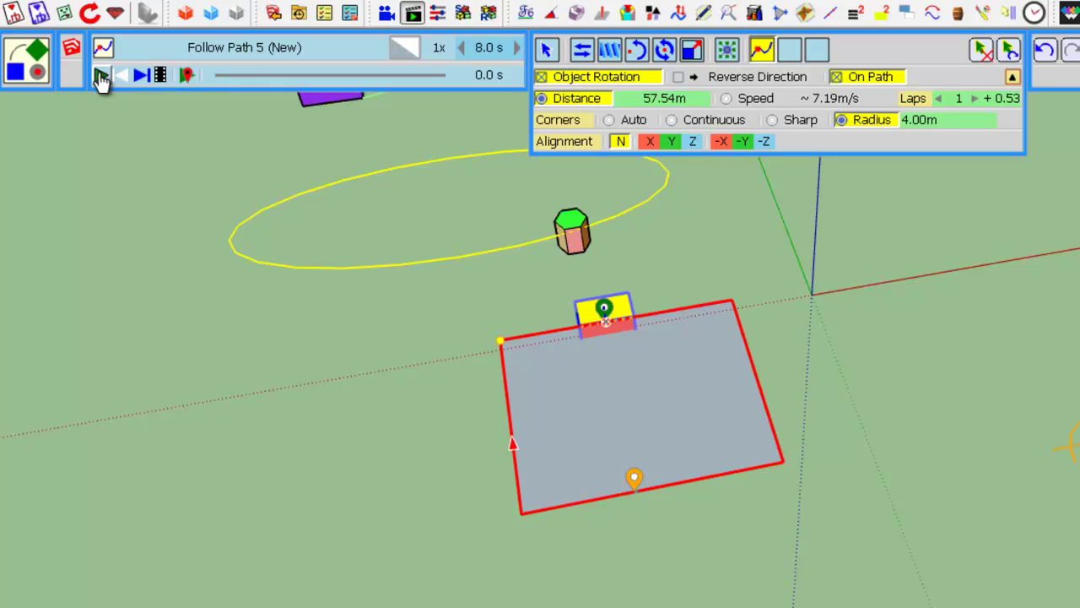
{"action": "left_click", "coordinate": [101, 76]}
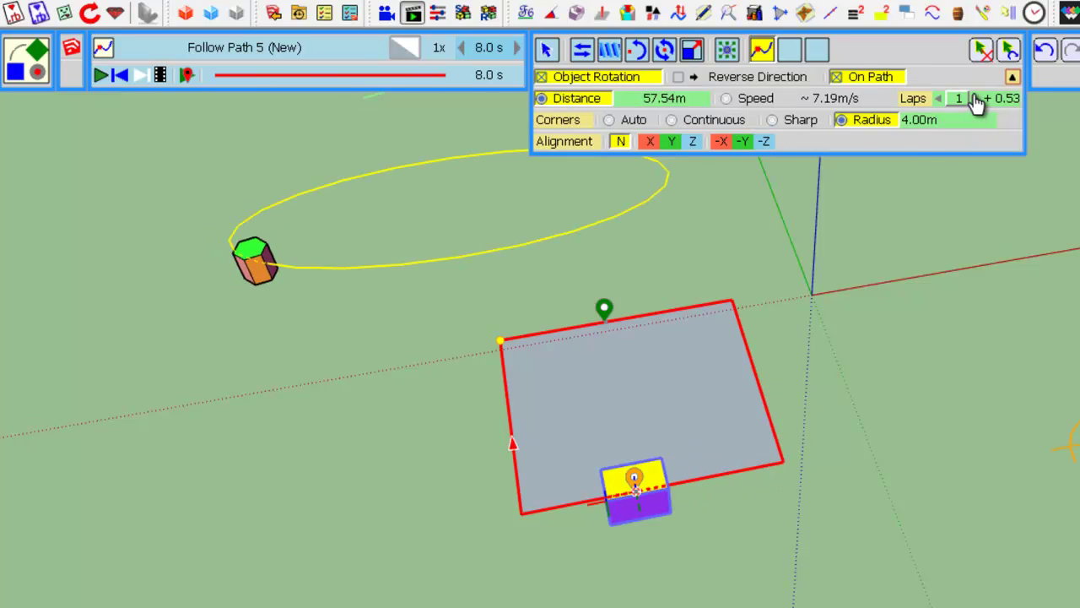
{"action": "left_click", "coordinate": [976, 98]}
{"action": "left_click", "coordinate": [975, 98]}
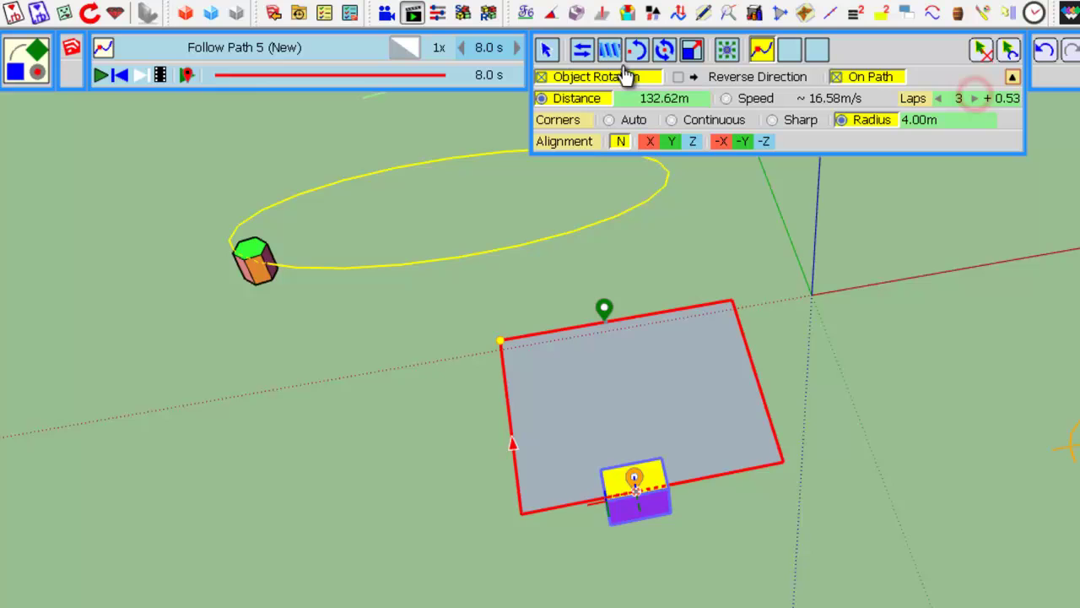
{"action": "left_click", "coordinate": [100, 76]}
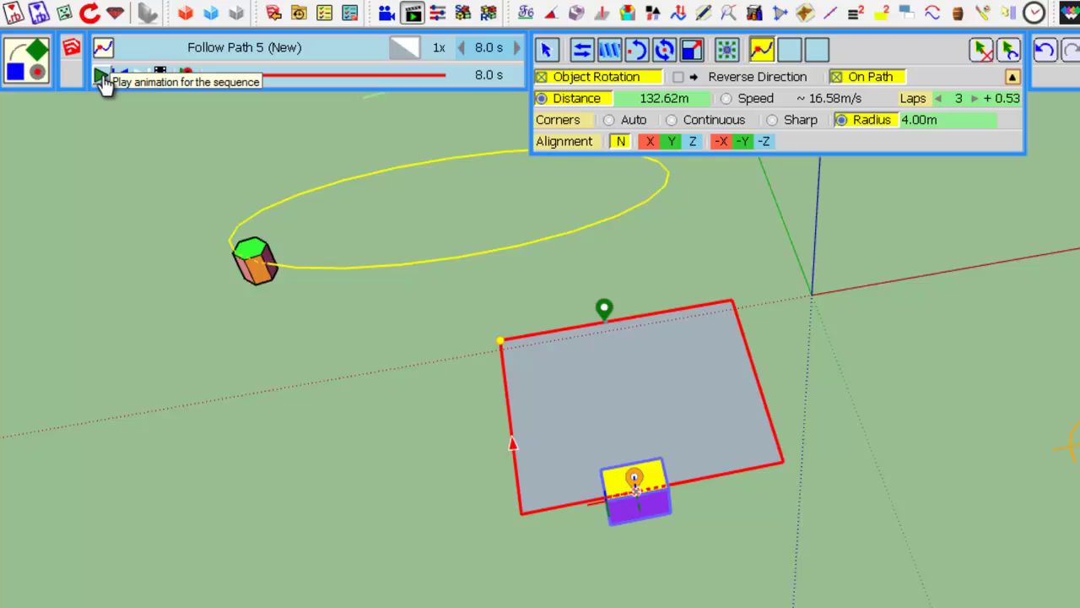
Set the sequence duration to 10 s, easing speed to about 13.26 m/s, and play it
{"action": "left_click", "coordinate": [492, 52]}
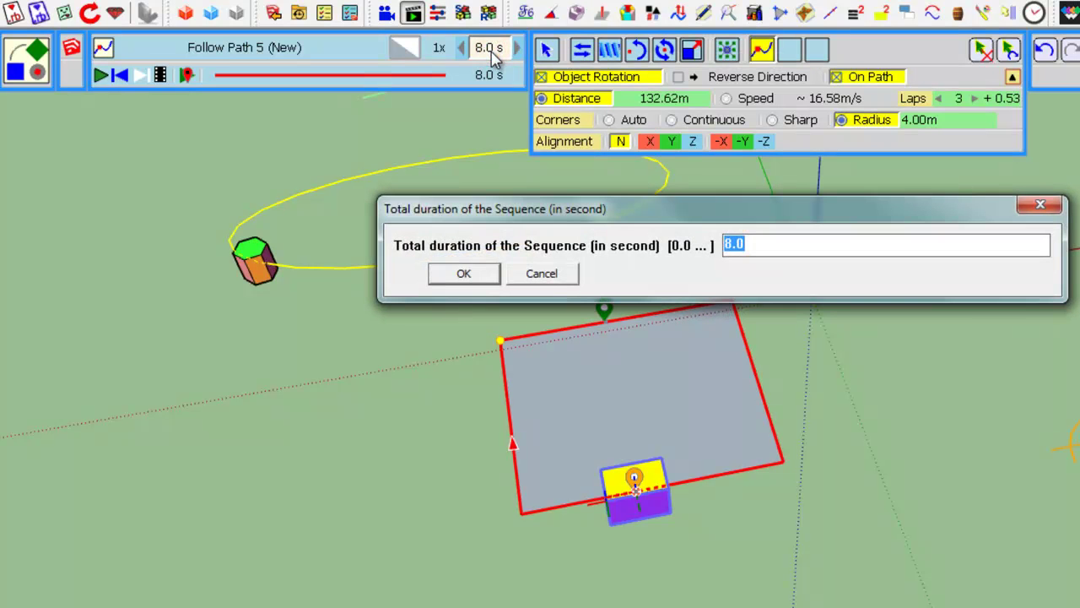
{"action": "type", "text": "6"}
{"action": "key", "text": "Return"}
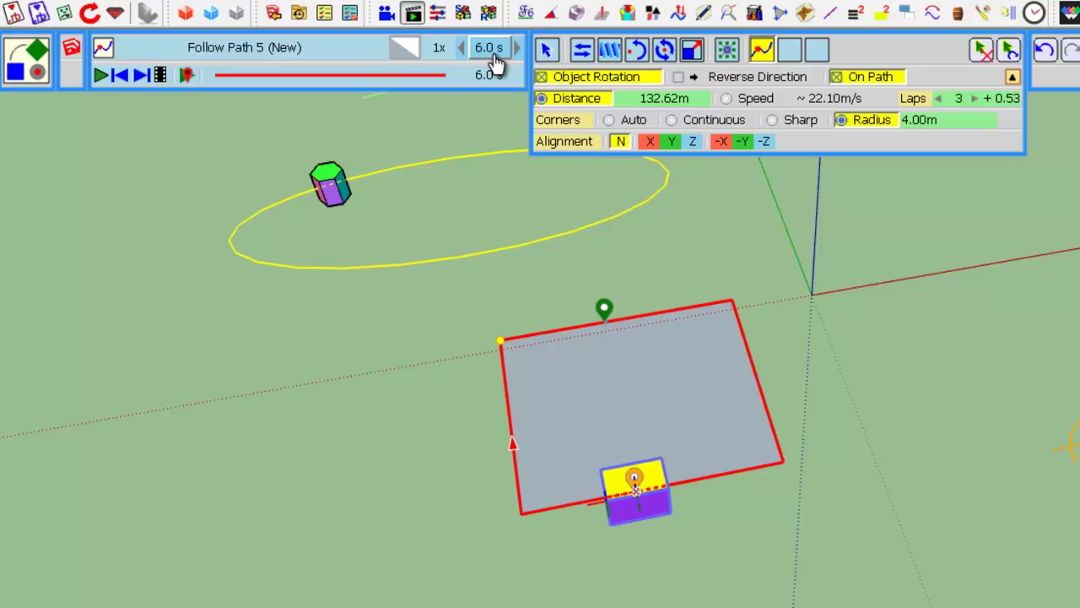
{"action": "type", "text": "10s"}
{"action": "key", "text": "Return"}
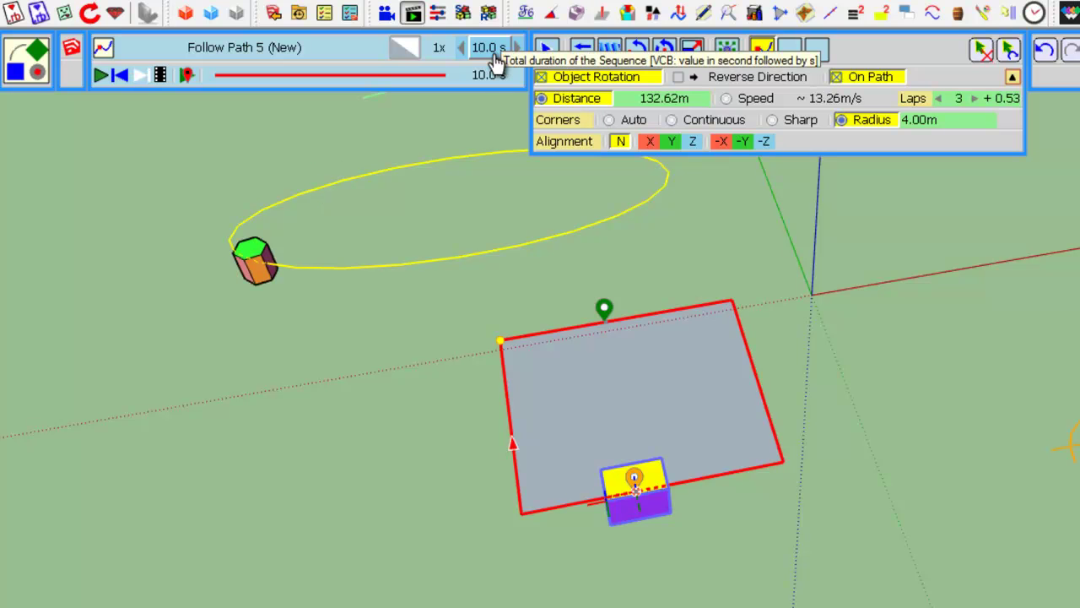
{"action": "left_click", "coordinate": [100, 76]}
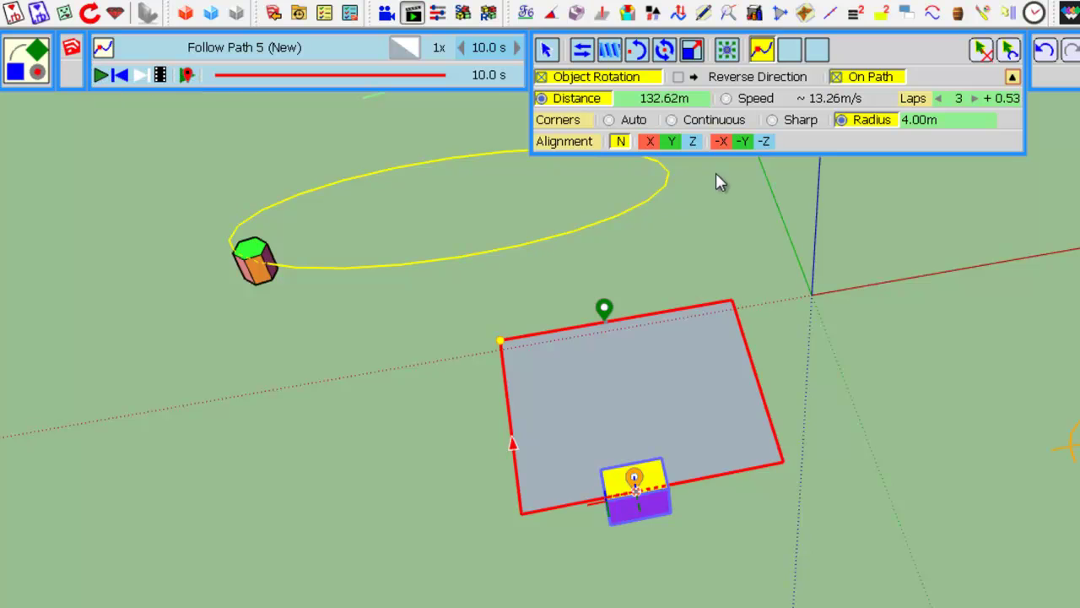
{"action": "scroll", "coordinate": [765, 260], "scroll_direction": "down", "scroll_amount": 4}
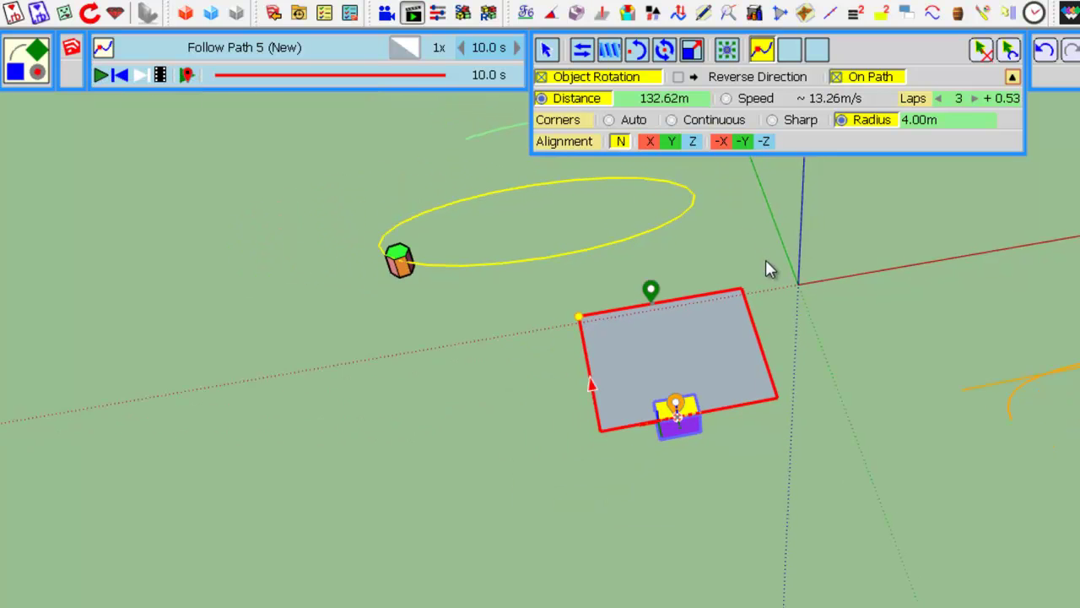
{"action": "scroll", "coordinate": [916, 209], "scroll_direction": "up", "scroll_amount": 1}
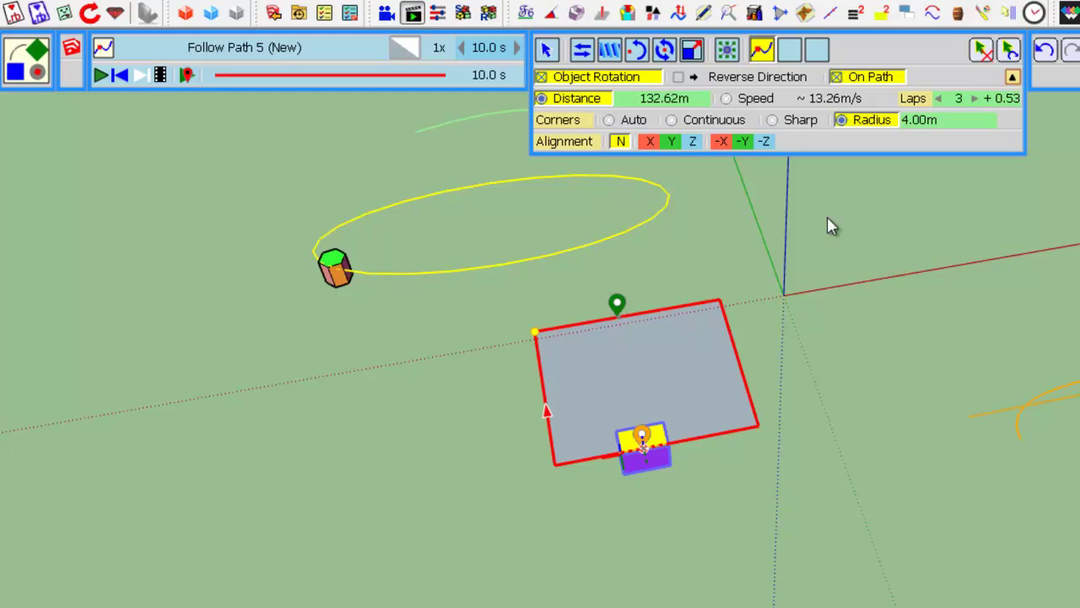